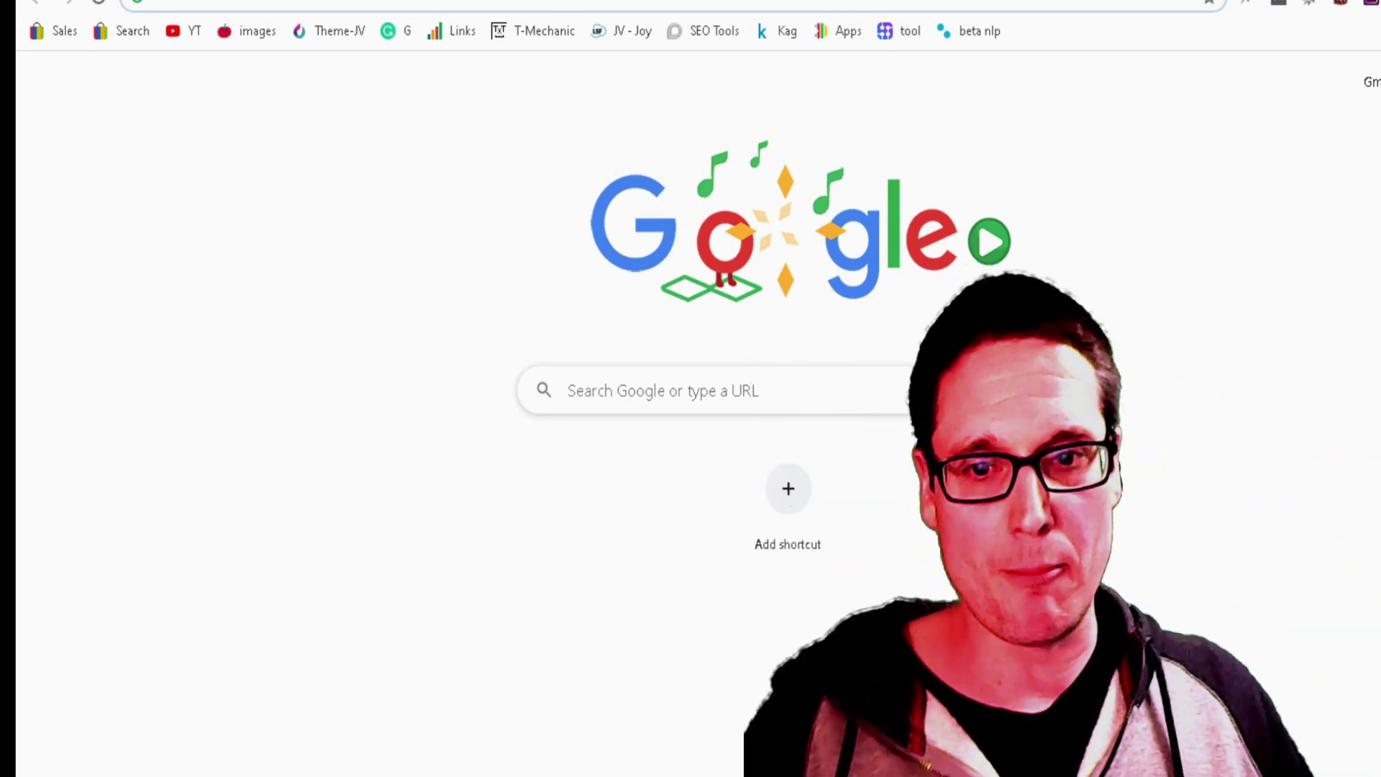
Search Google for "temp email" and open the Guerrilla Mail disposable e-mail site from the results
left_click(660, 405)
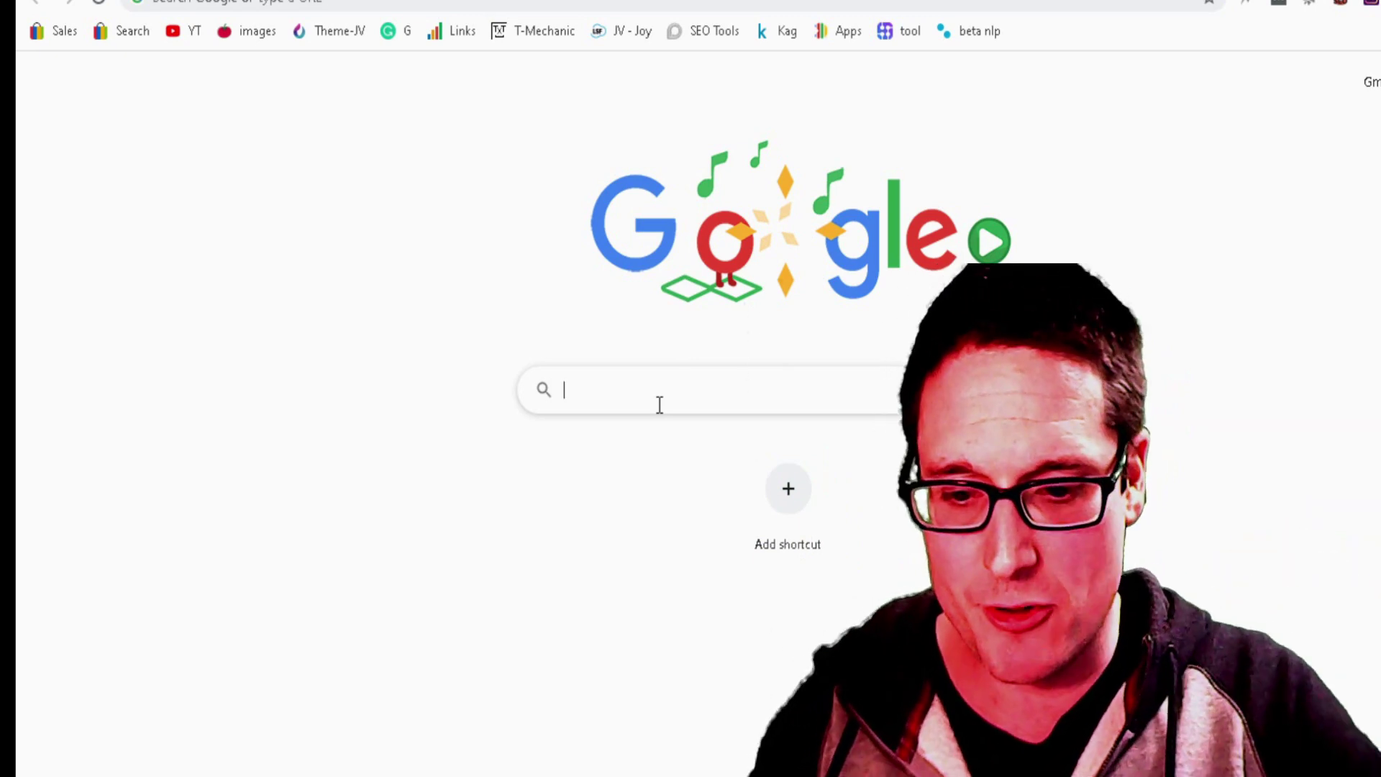
type("temp")
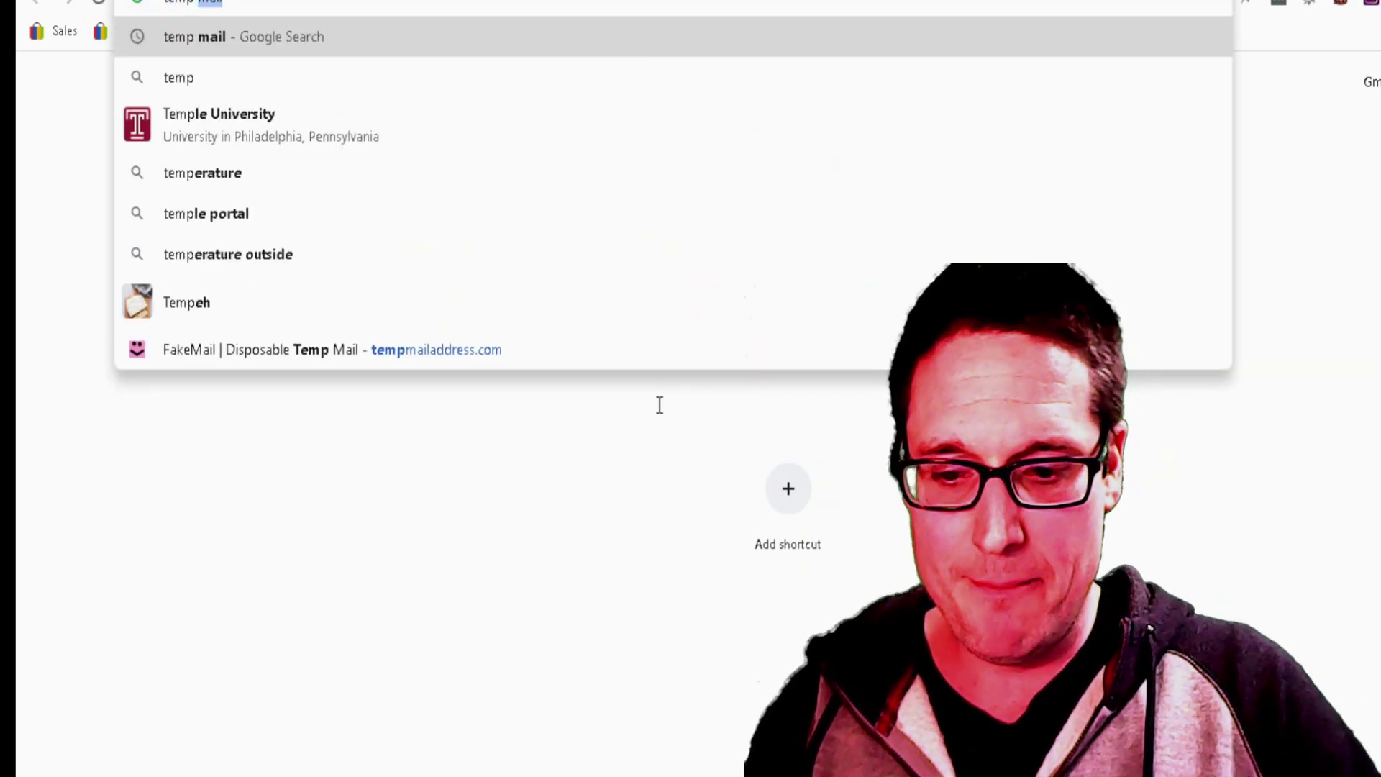
type(" email")
key("Return")
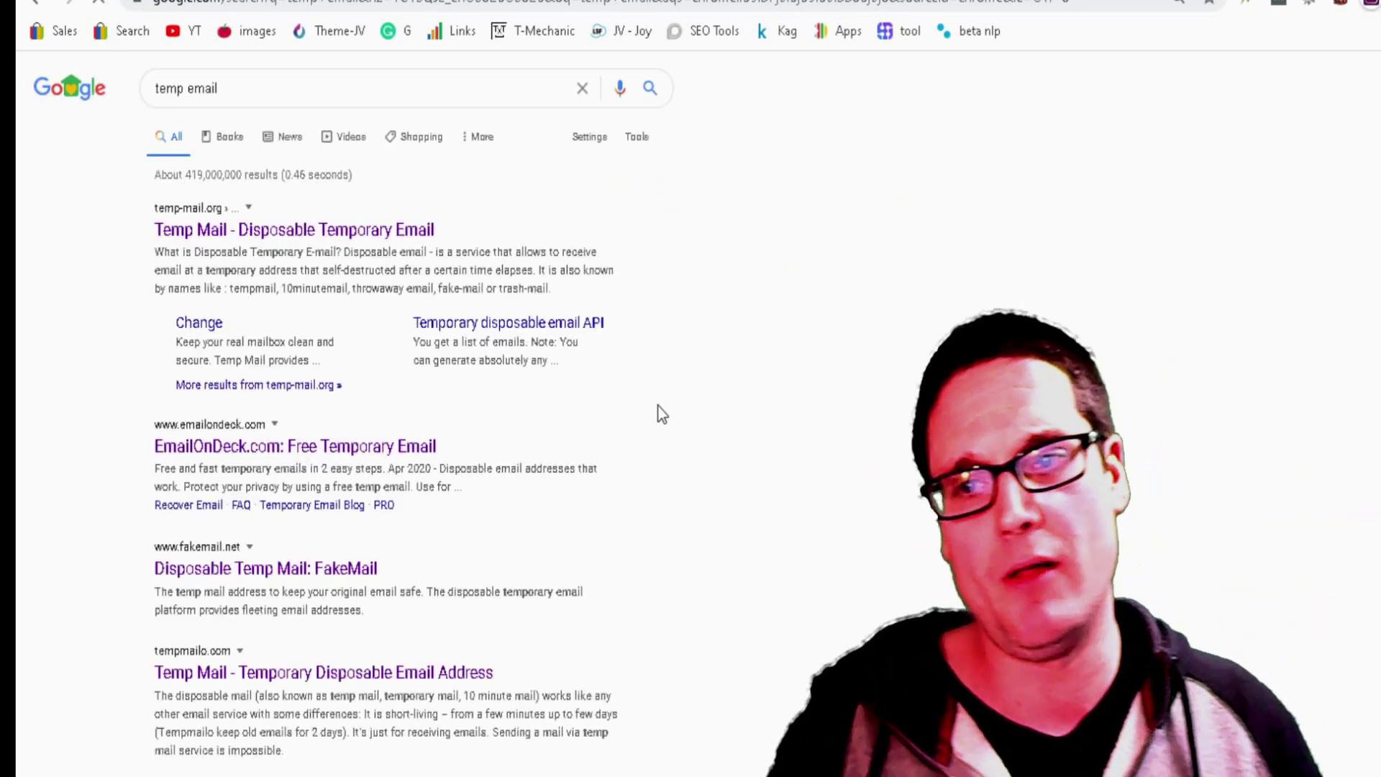
scroll(373, 375, "down", 6)
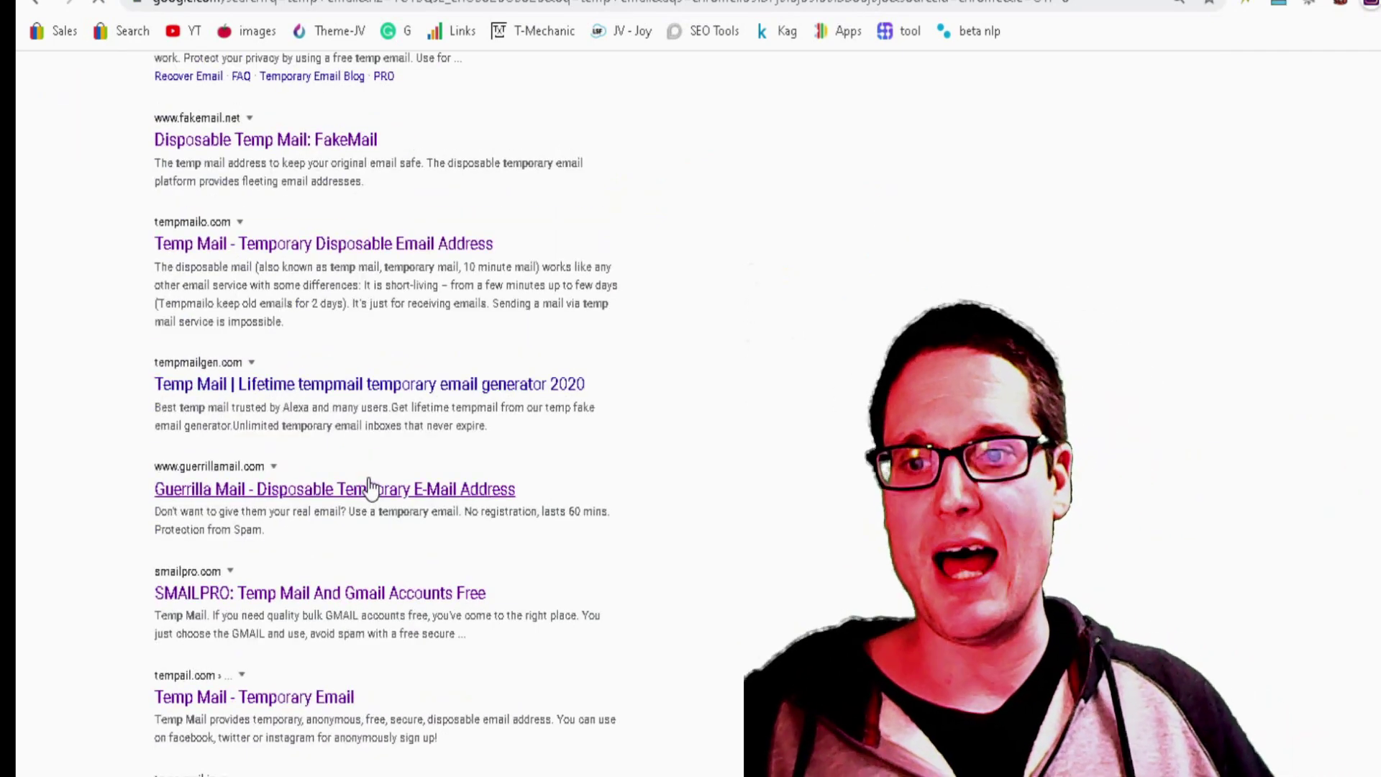
left_click(371, 488)
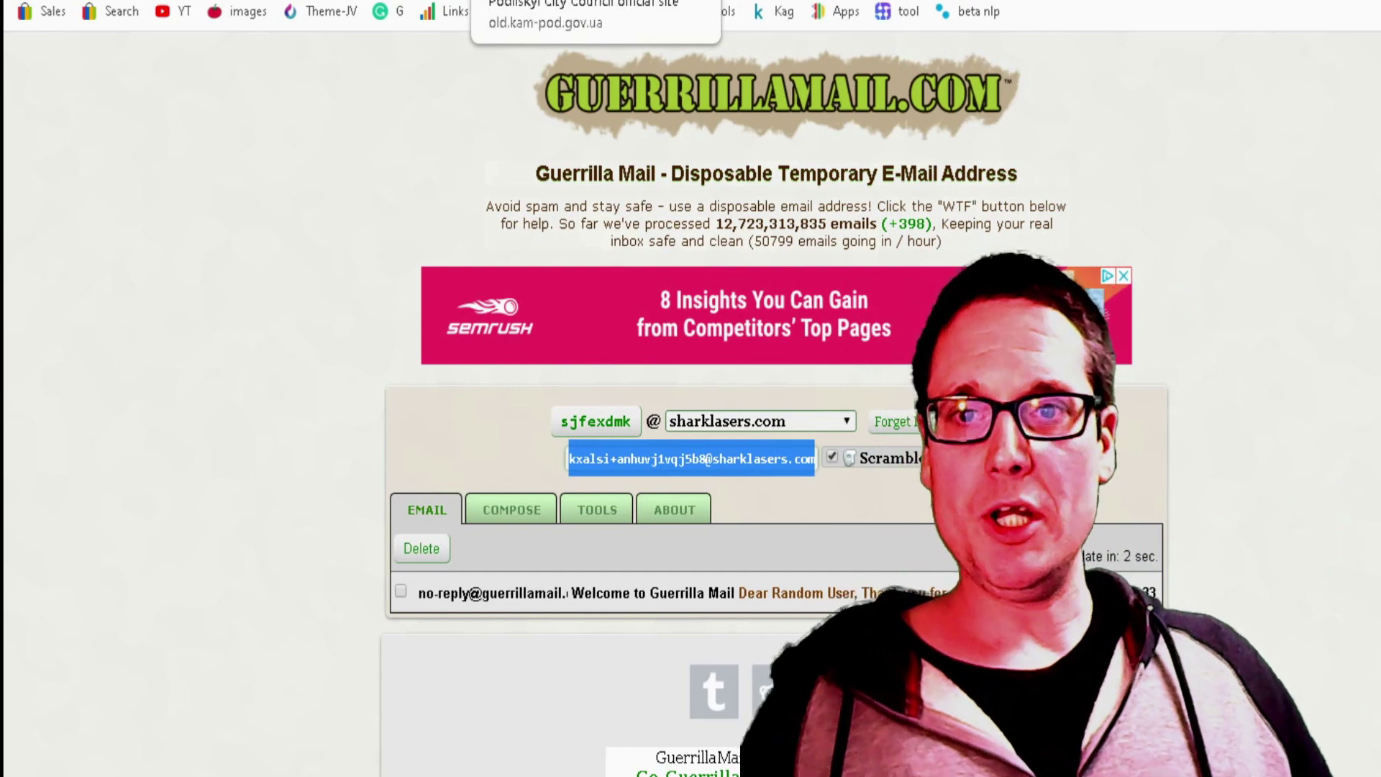
Switch to the Kamenets-Podilskya City Council site and bring up its new user registration form
left_click(539, 1)
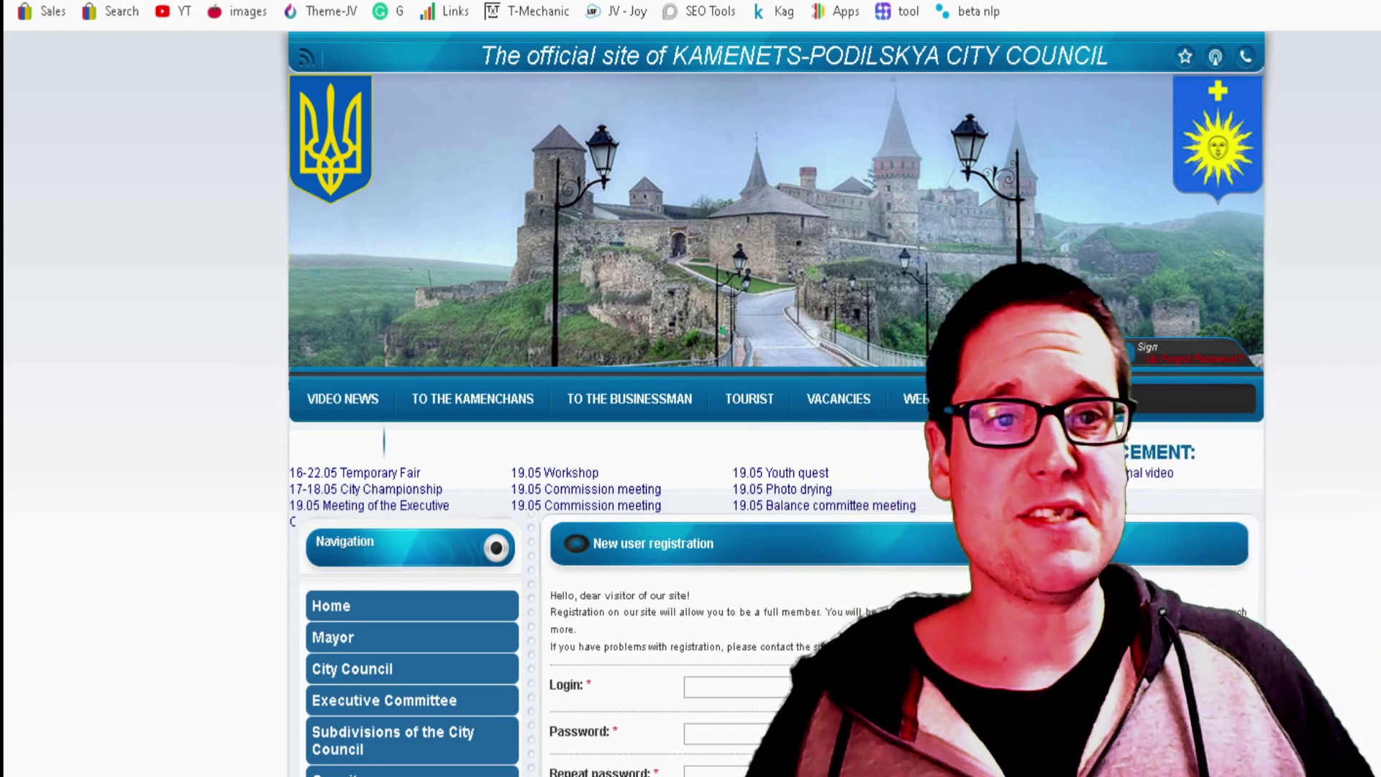
scroll(691, 403, "up", 1)
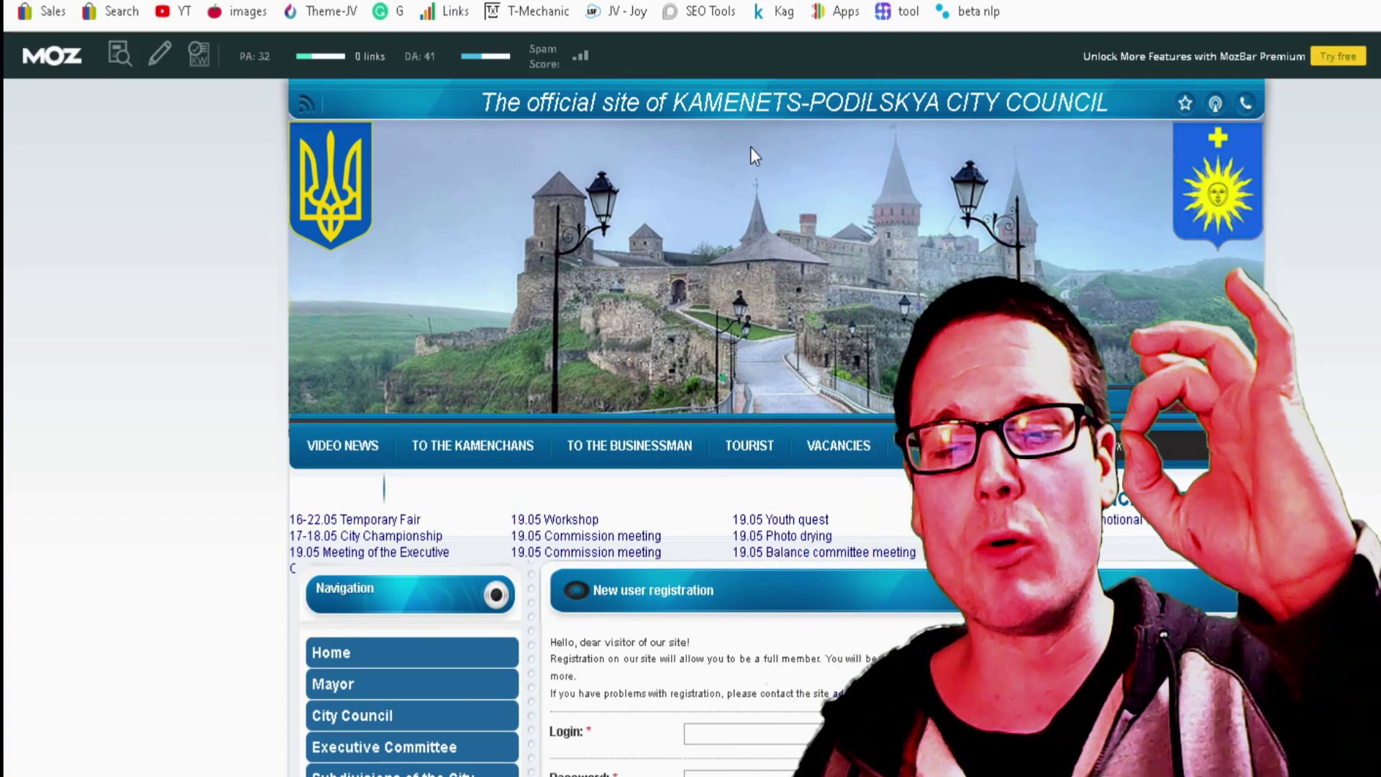
scroll(1158, 472, "down", 2)
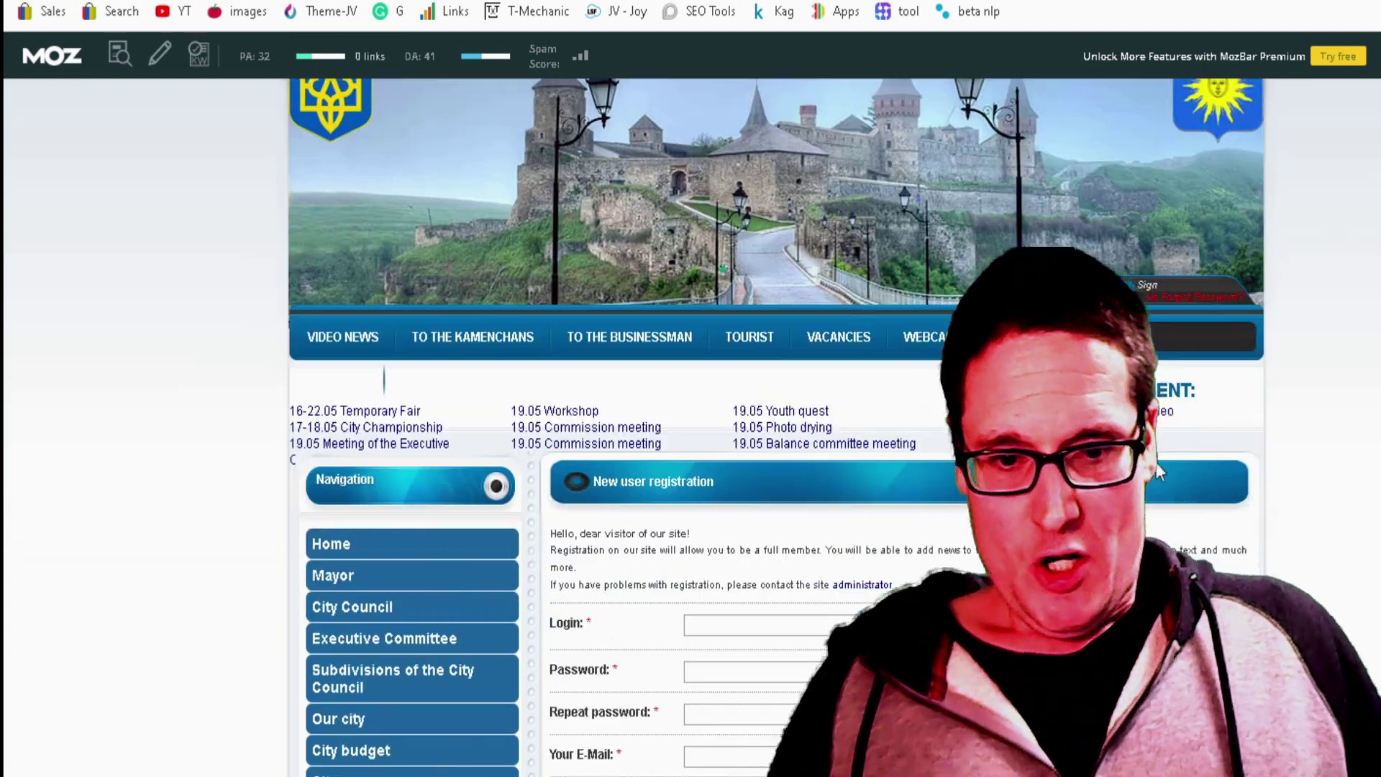
scroll(1159, 471, "down", 2)
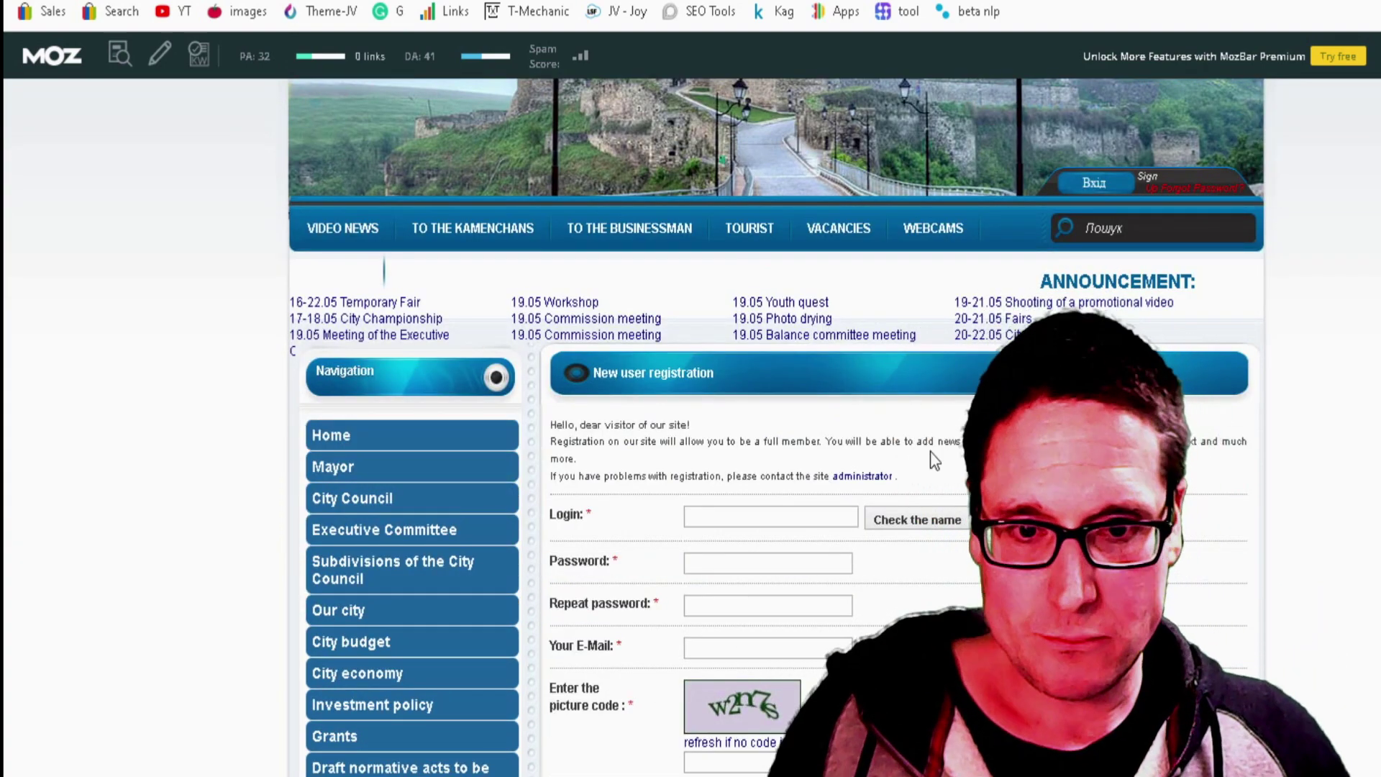
scroll(1158, 472, "down", 2)
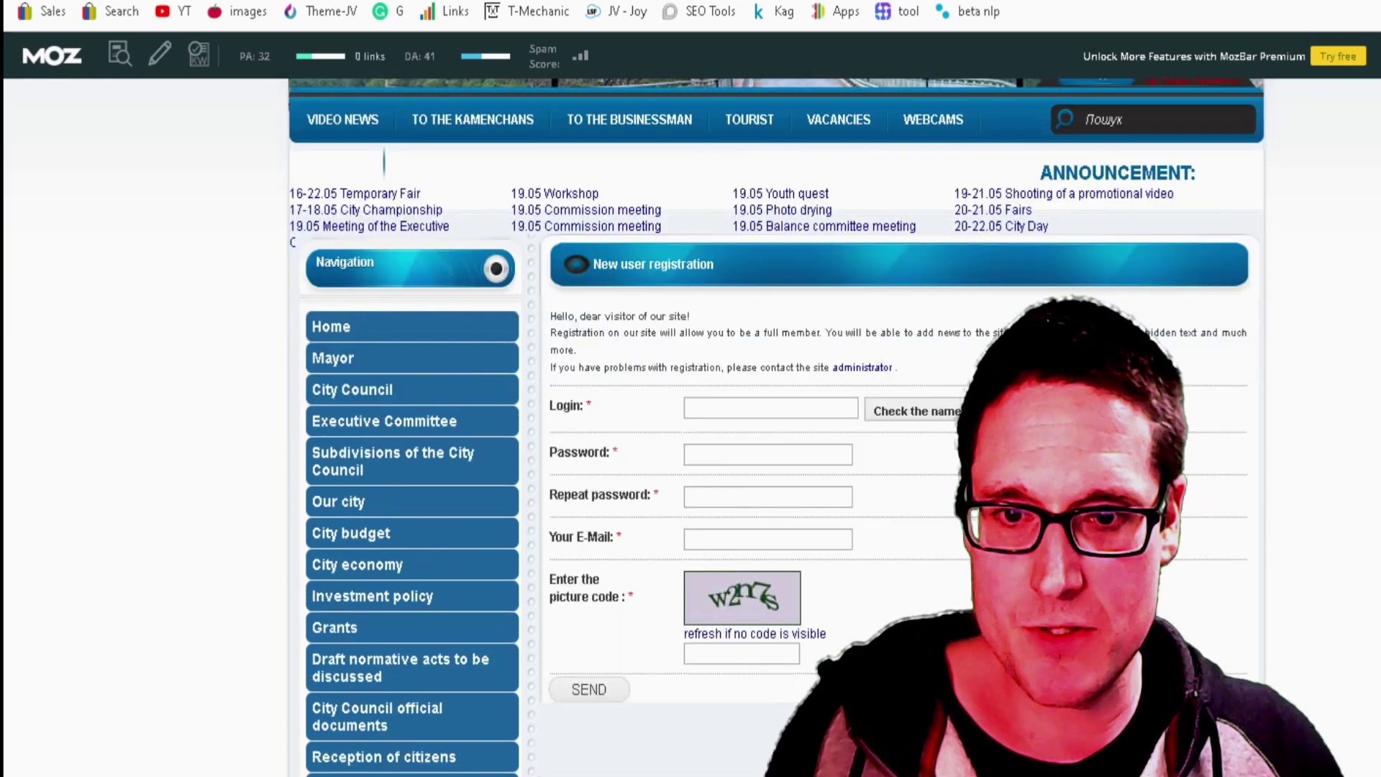
scroll(840, 268, "down", 2)
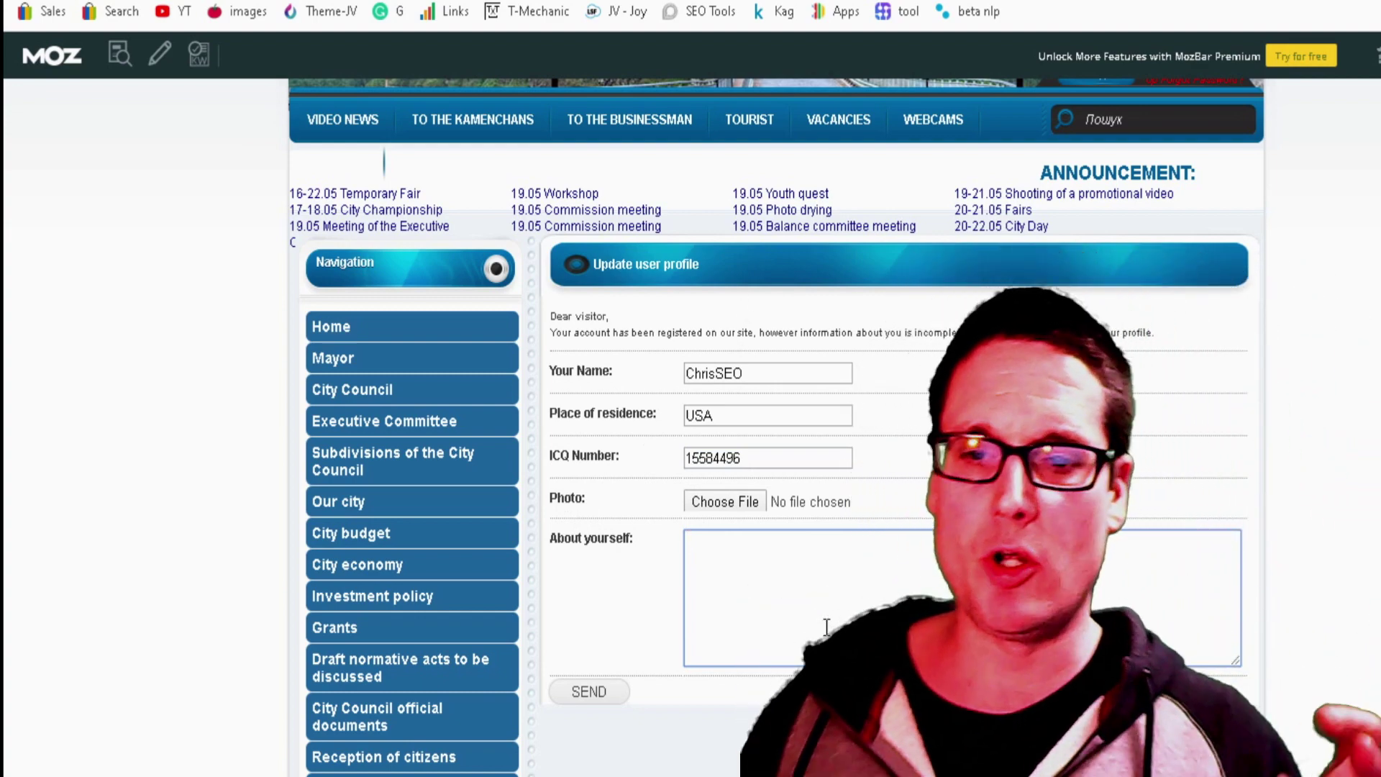
Paste a self-description into the About yourself field of the Update user profile form
left_click(827, 628)
key("ctrl+v")
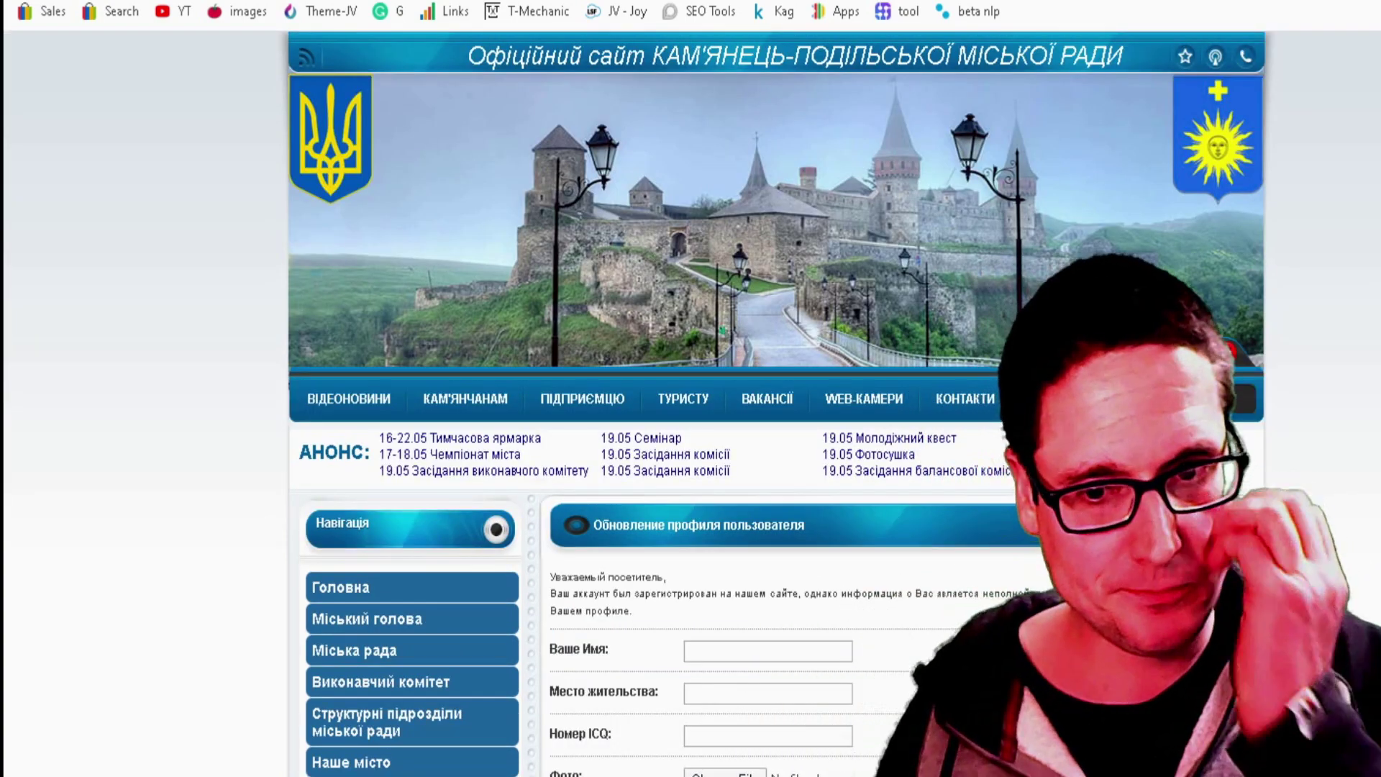
scroll(761, 702, "down", 5)
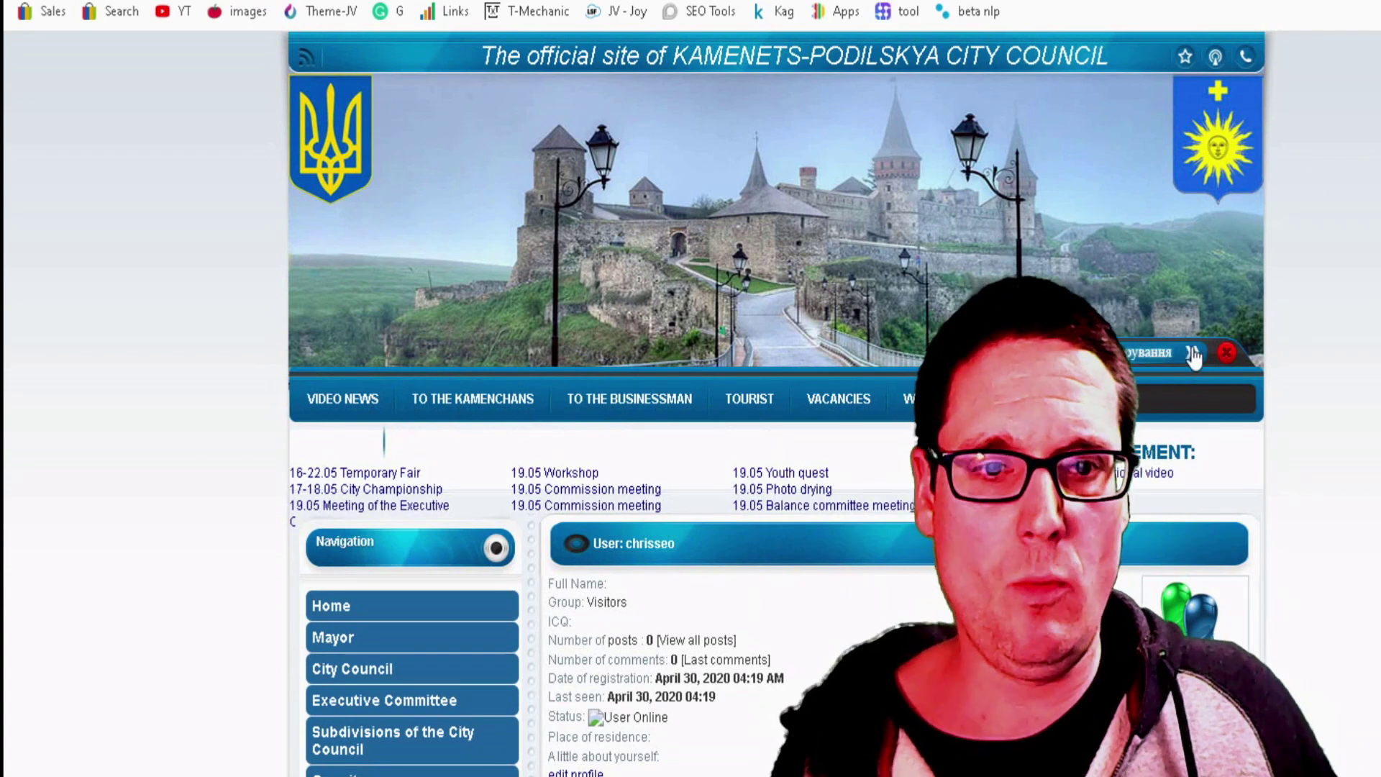
Go to the account's own profile through the site's control panel and open it for editing
left_click(1193, 353)
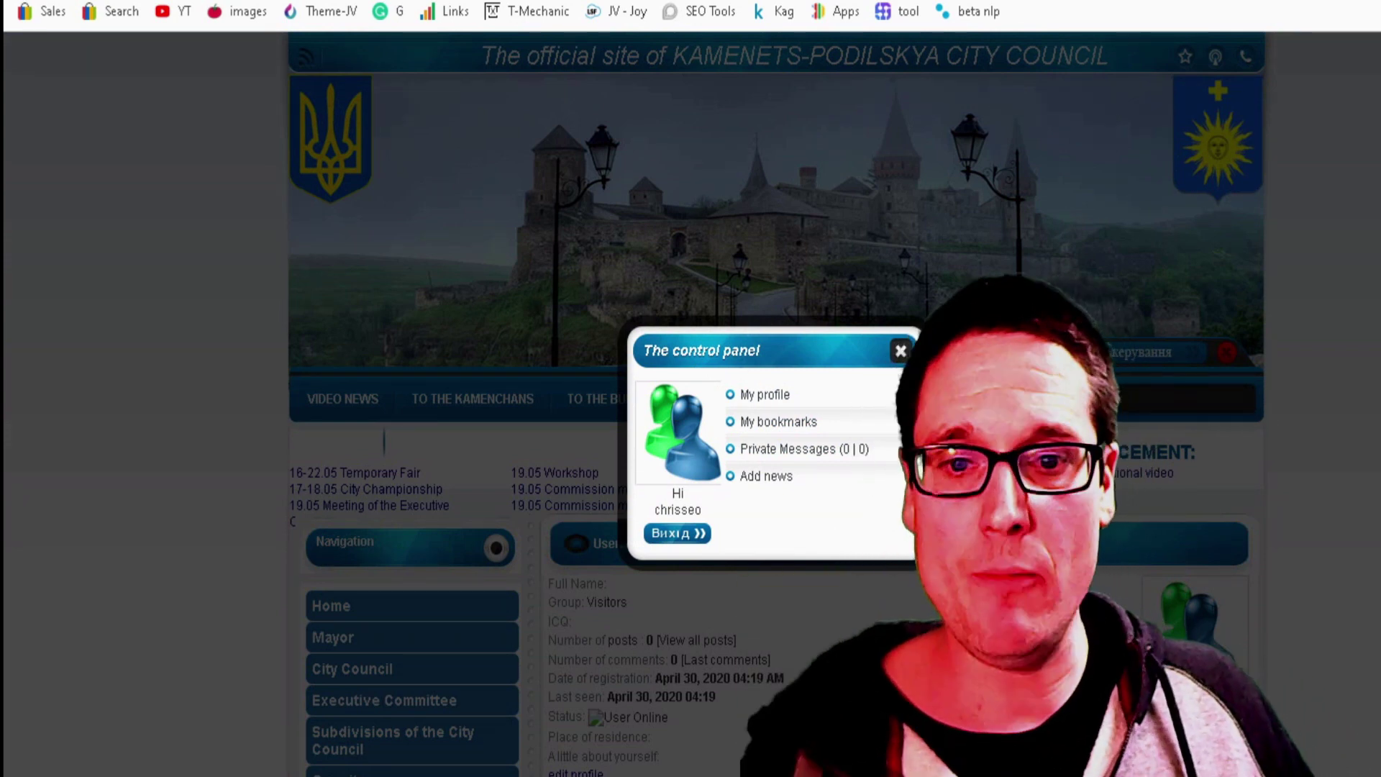
left_click(772, 401)
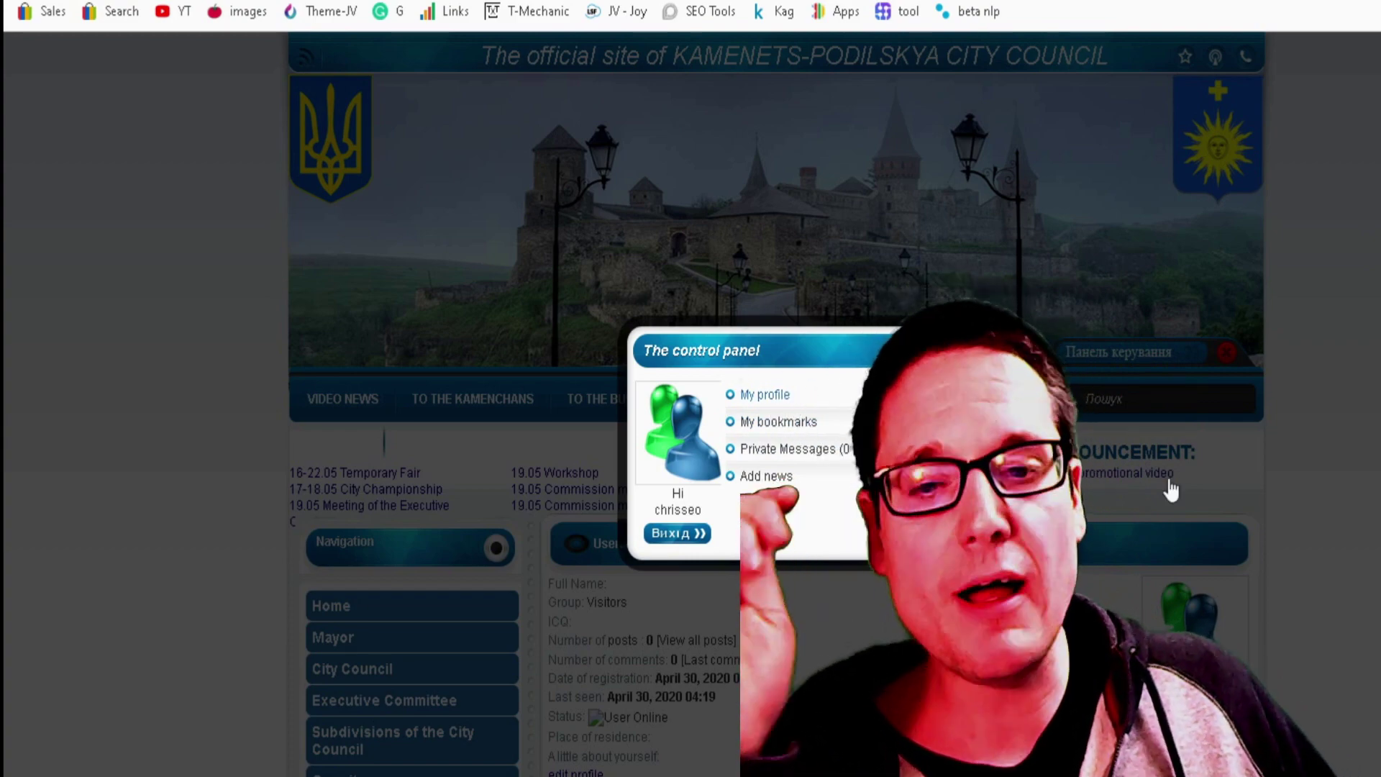
scroll(1181, 494, "down", 6)
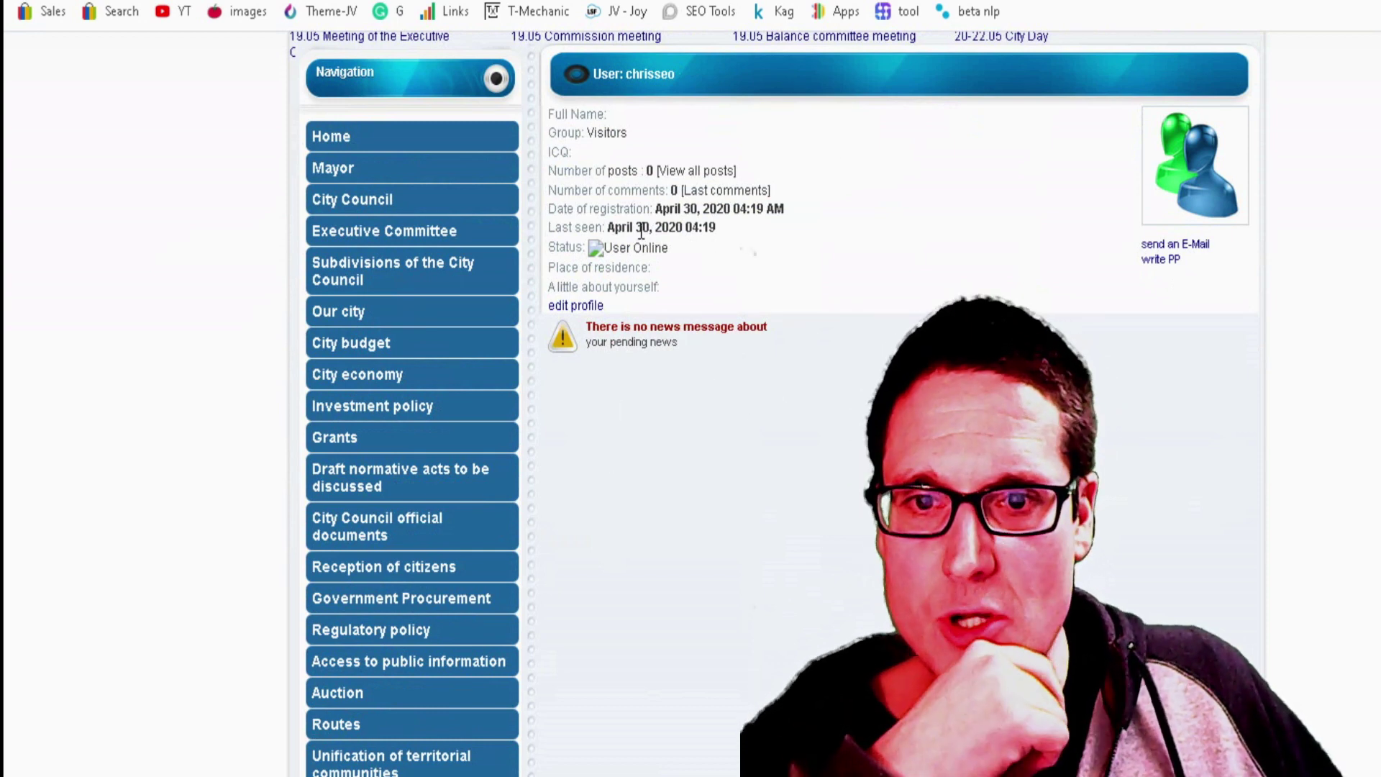
left_click(587, 306)
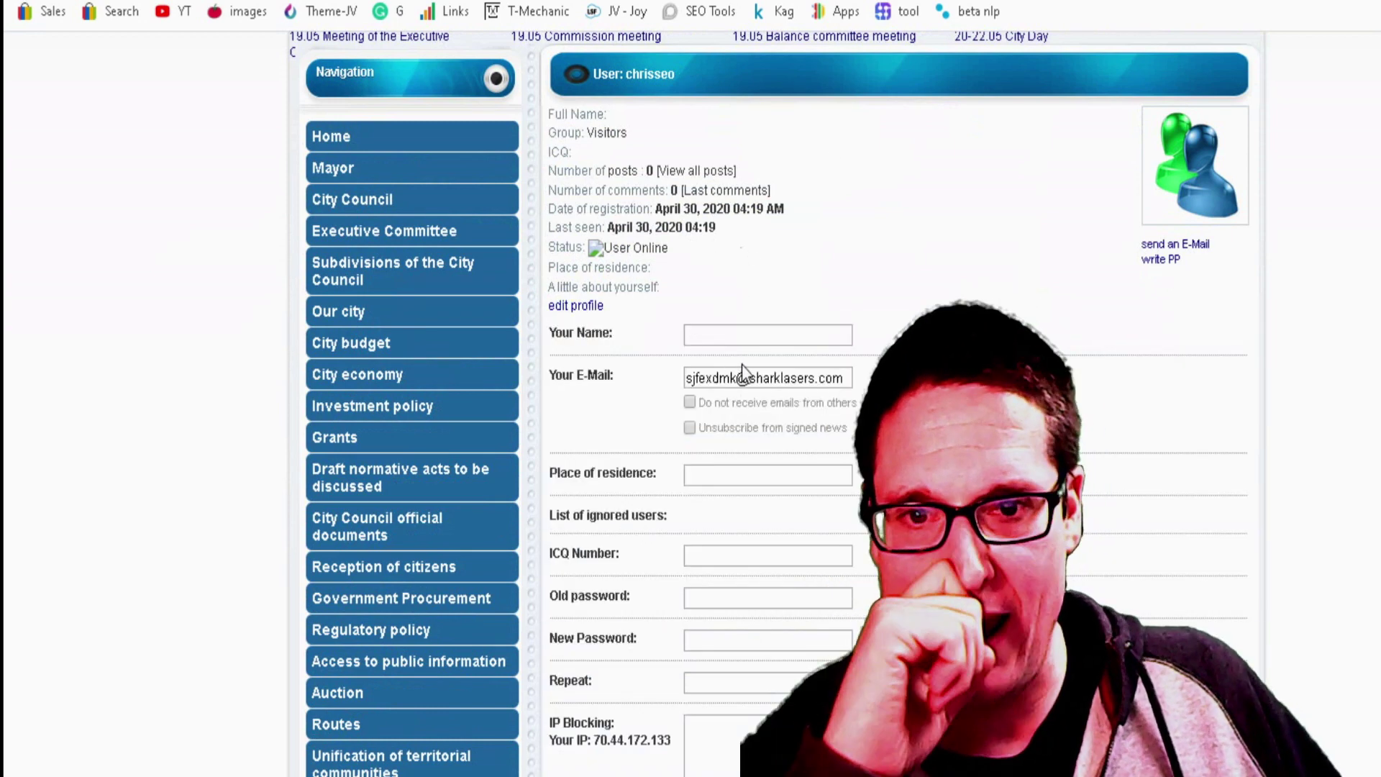
left_click(844, 345)
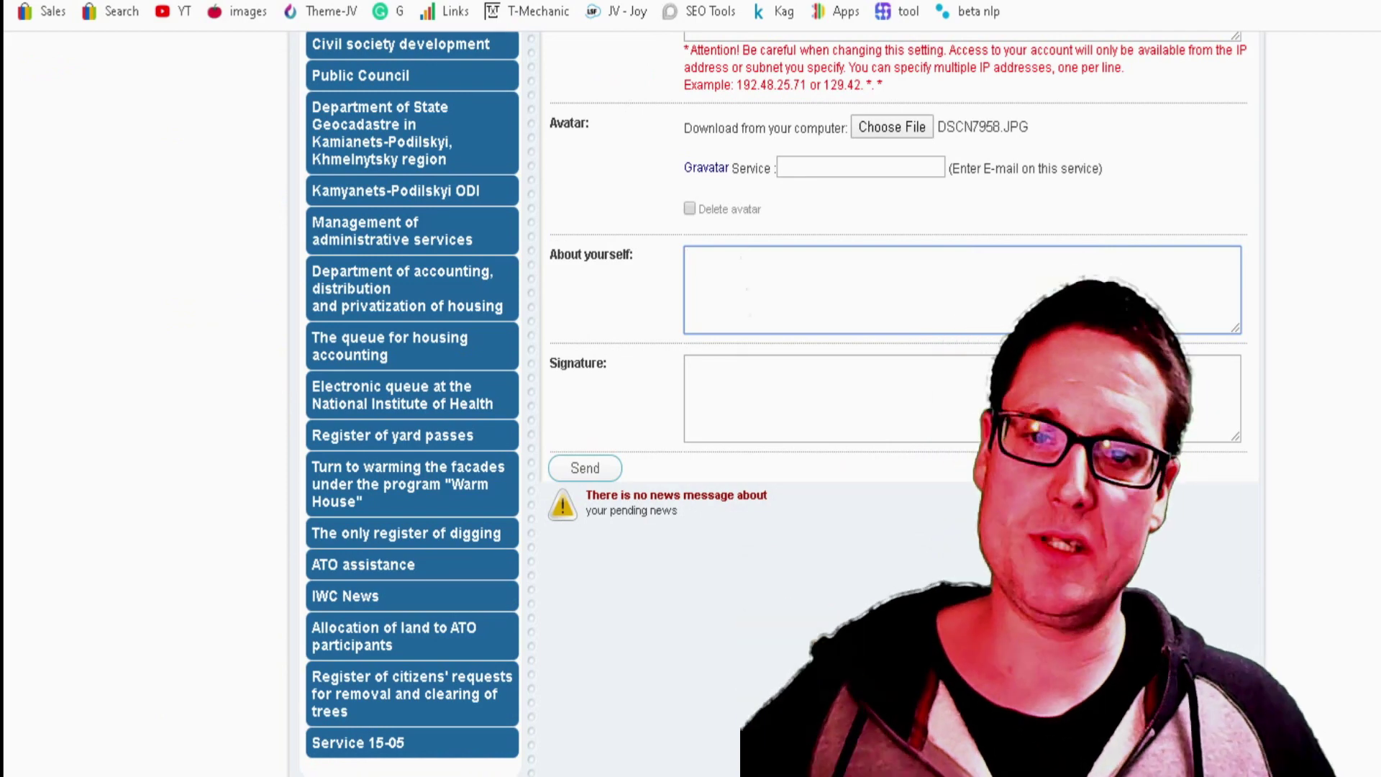
right_click(737, 296)
left_click(795, 456)
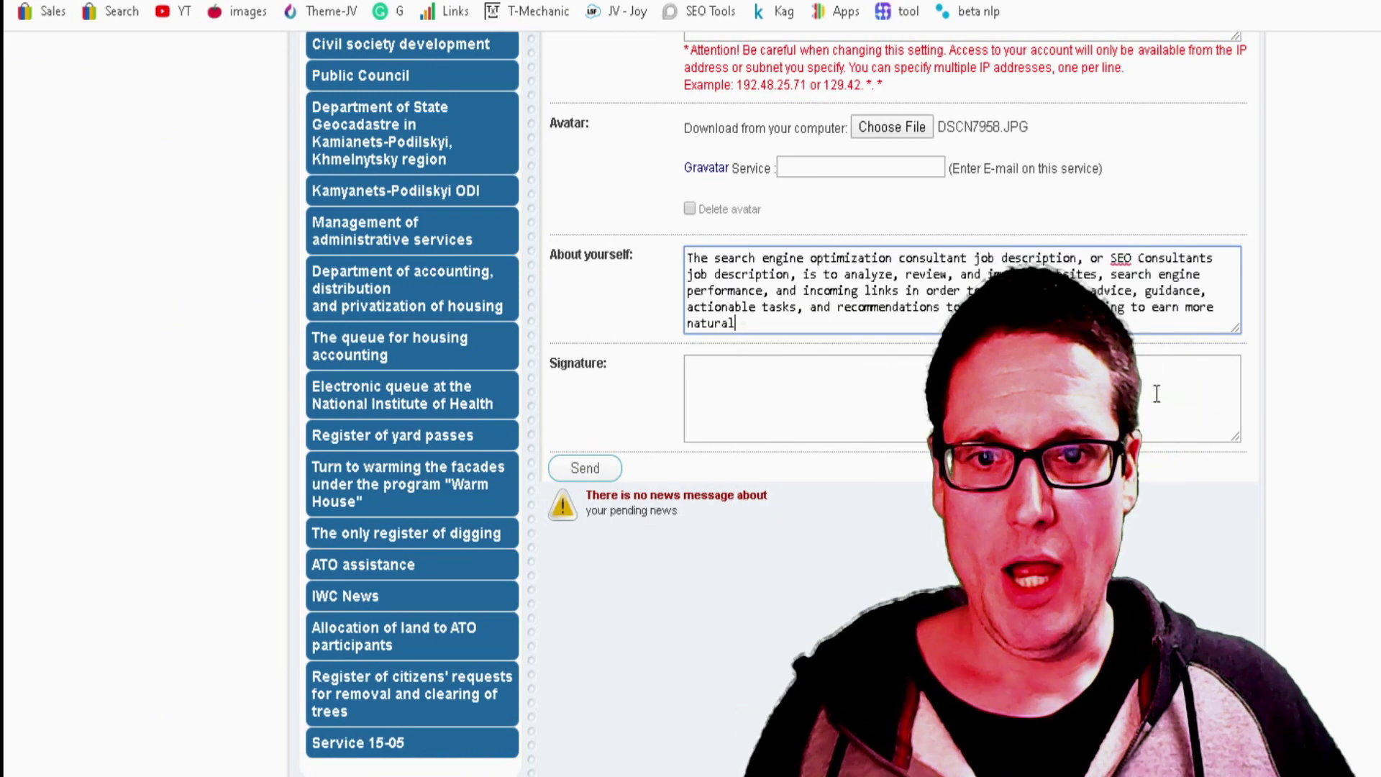
type(". https://chrispalmermarketing.c")
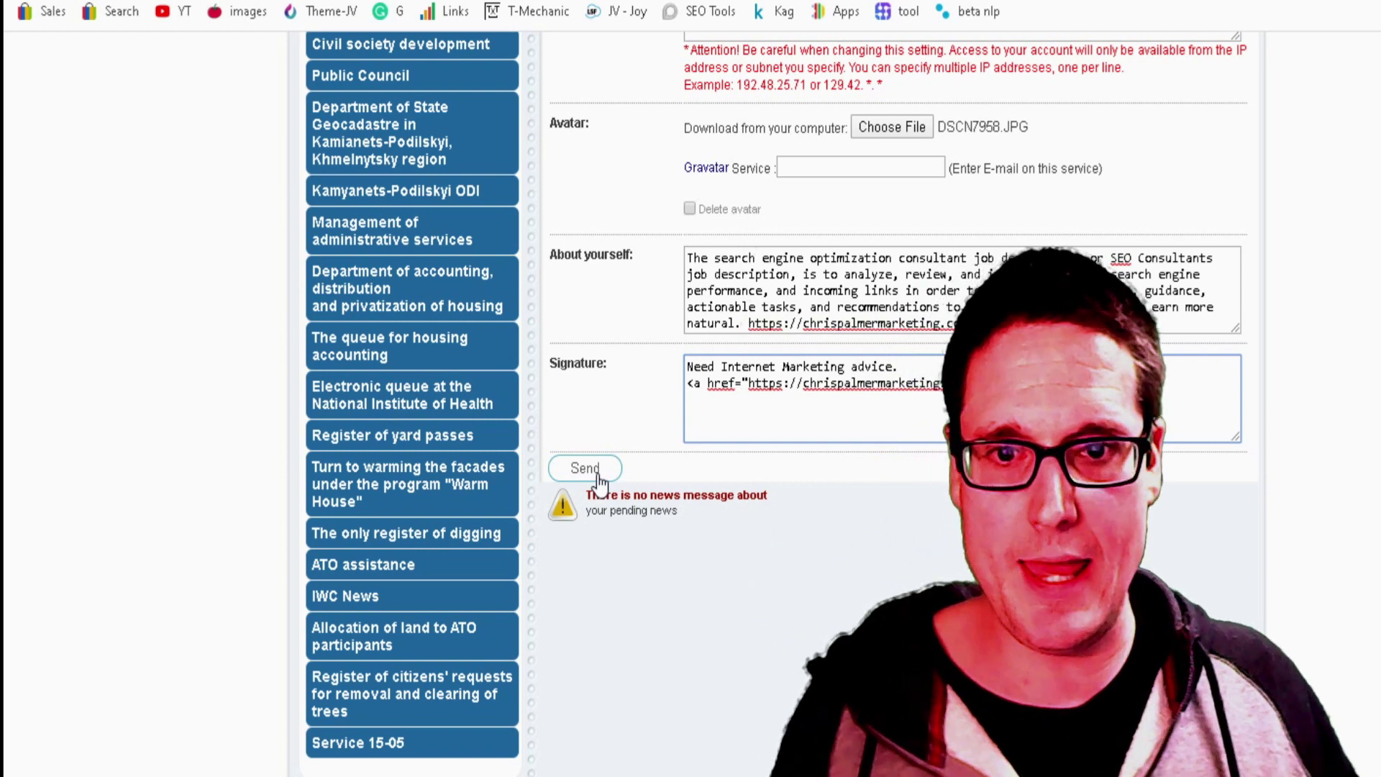
Copy the HTML link code from the Signature field and paste it after the URL in About yourself
left_click_drag(986, 383, 623, 386)
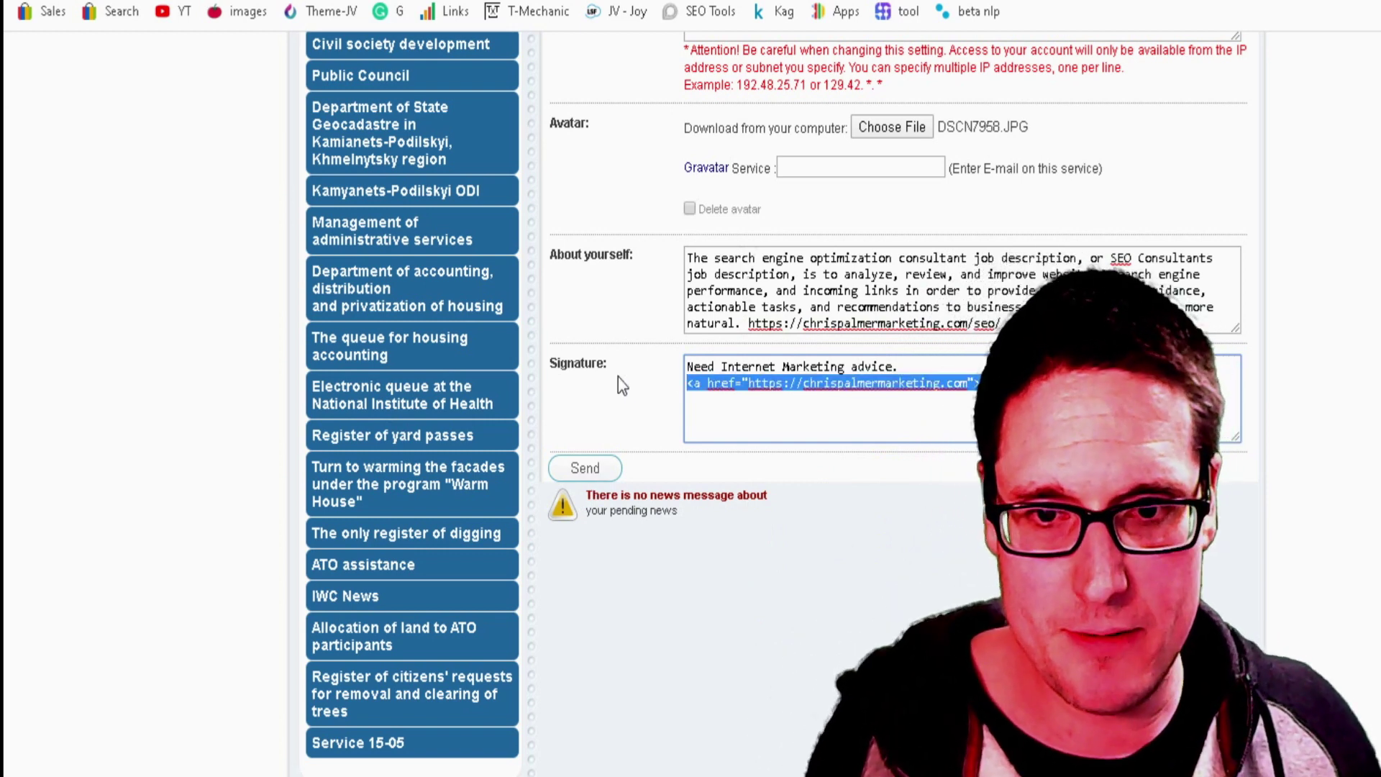
right_click(715, 387)
left_click(740, 461)
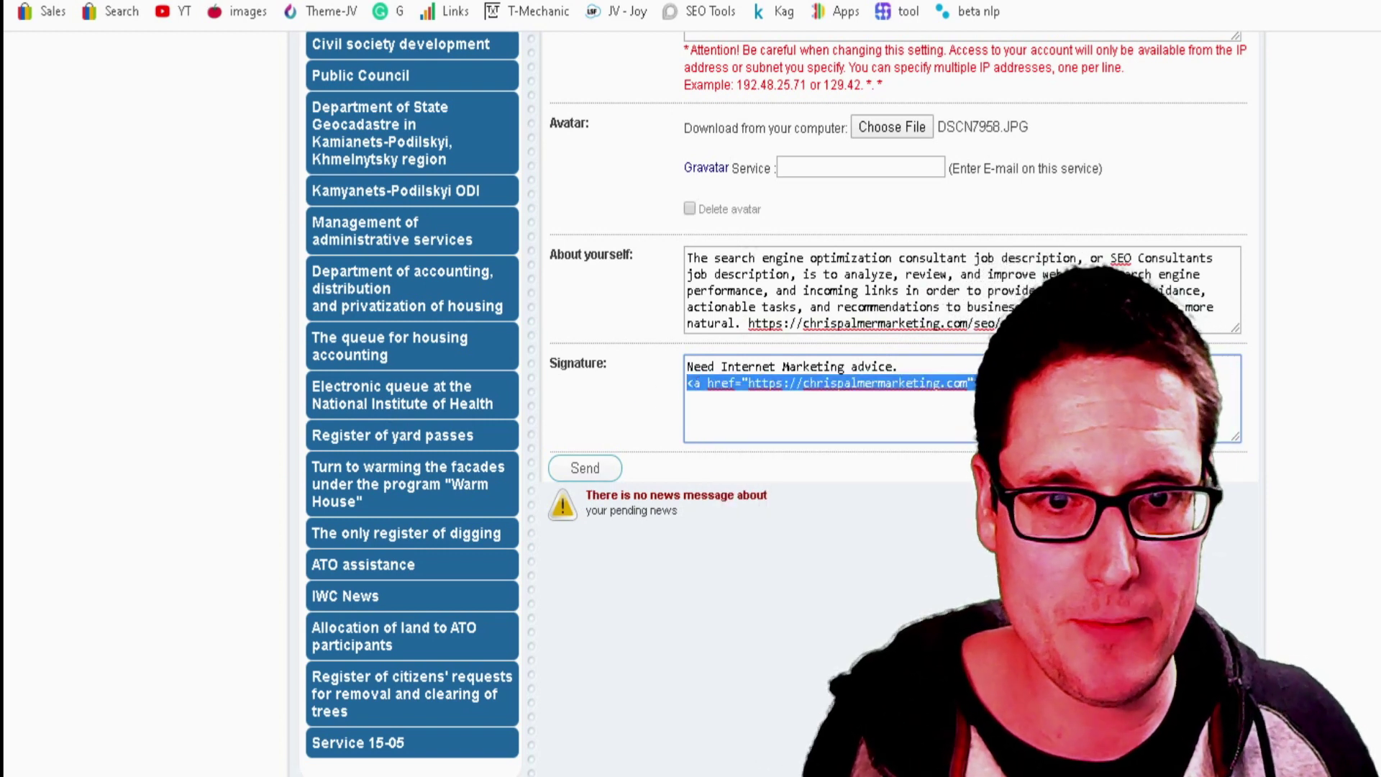
left_click(1072, 324)
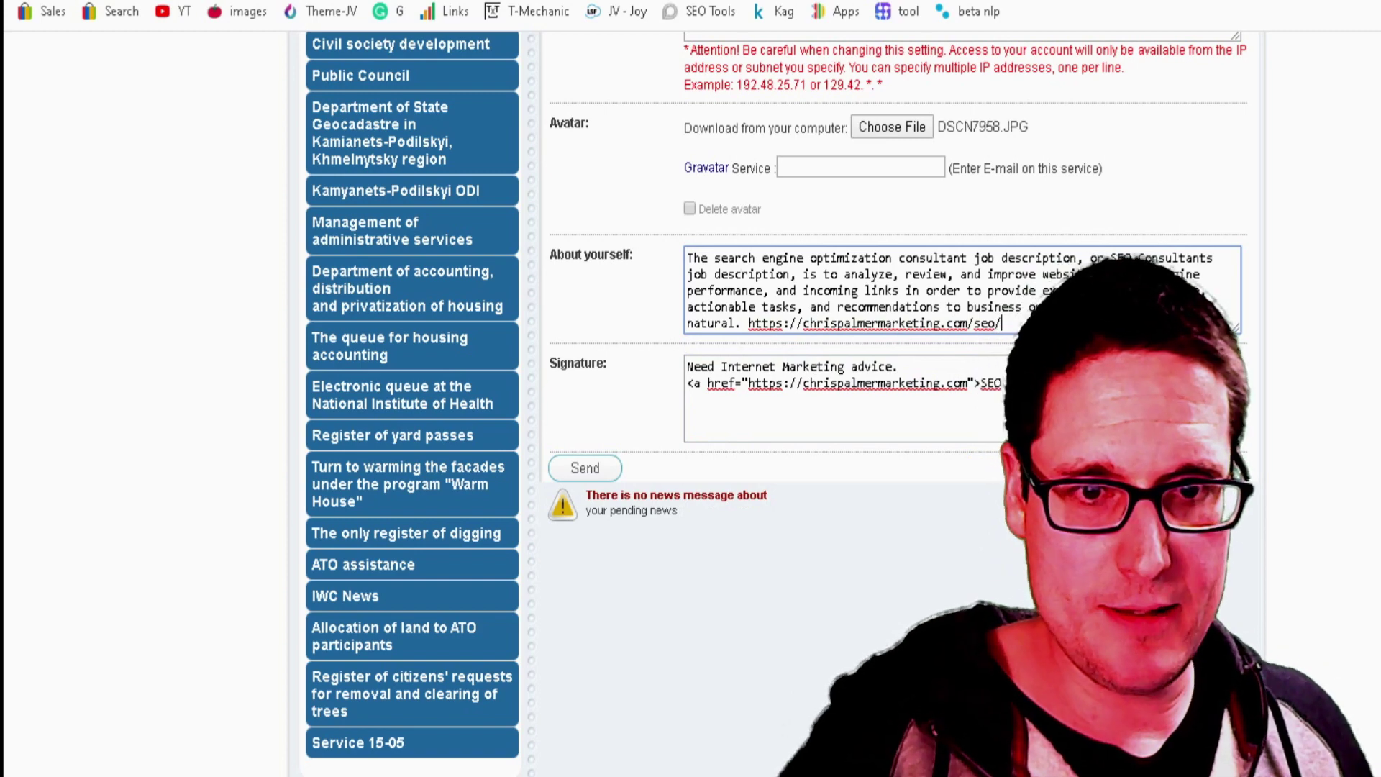
right_click(1099, 279)
left_click(1266, 443)
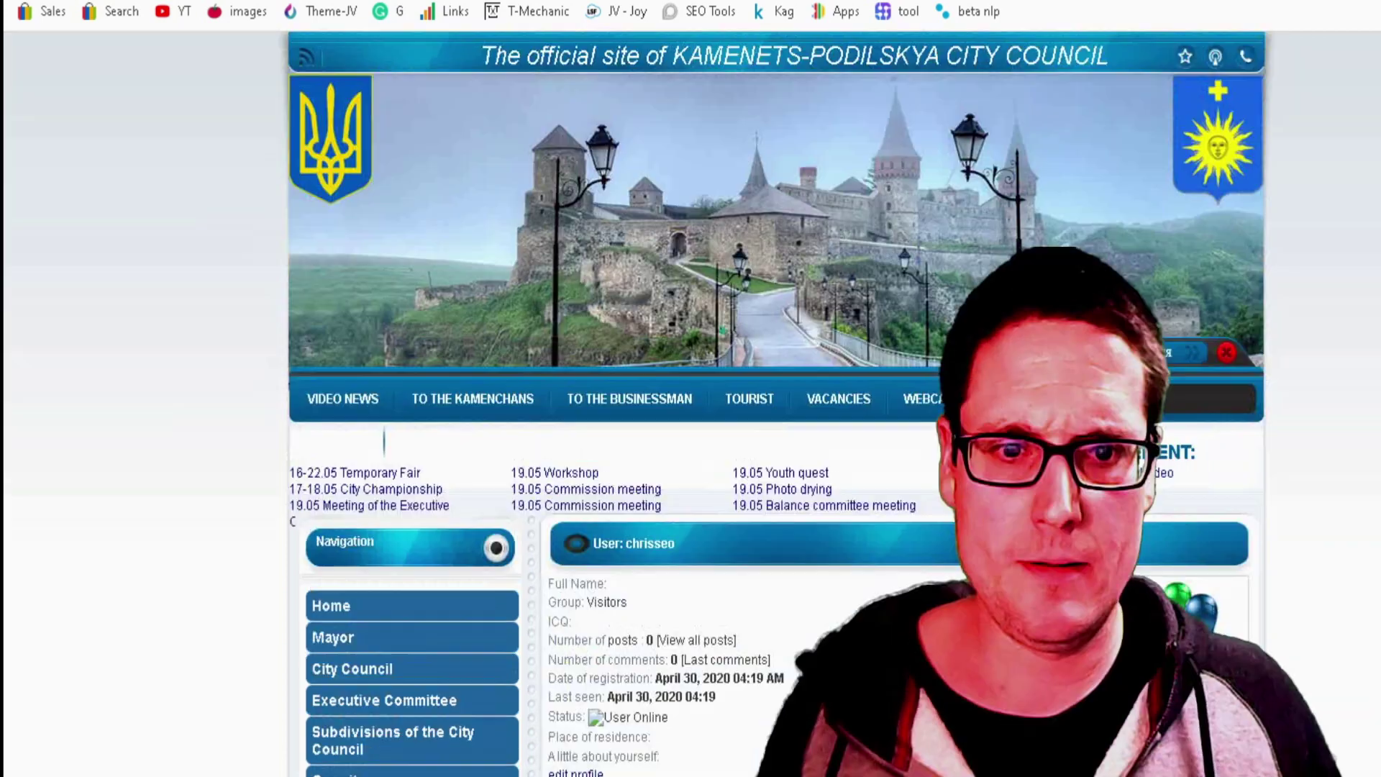
Open the Add news form from the account's control panel and look through its fields
left_click(1192, 358)
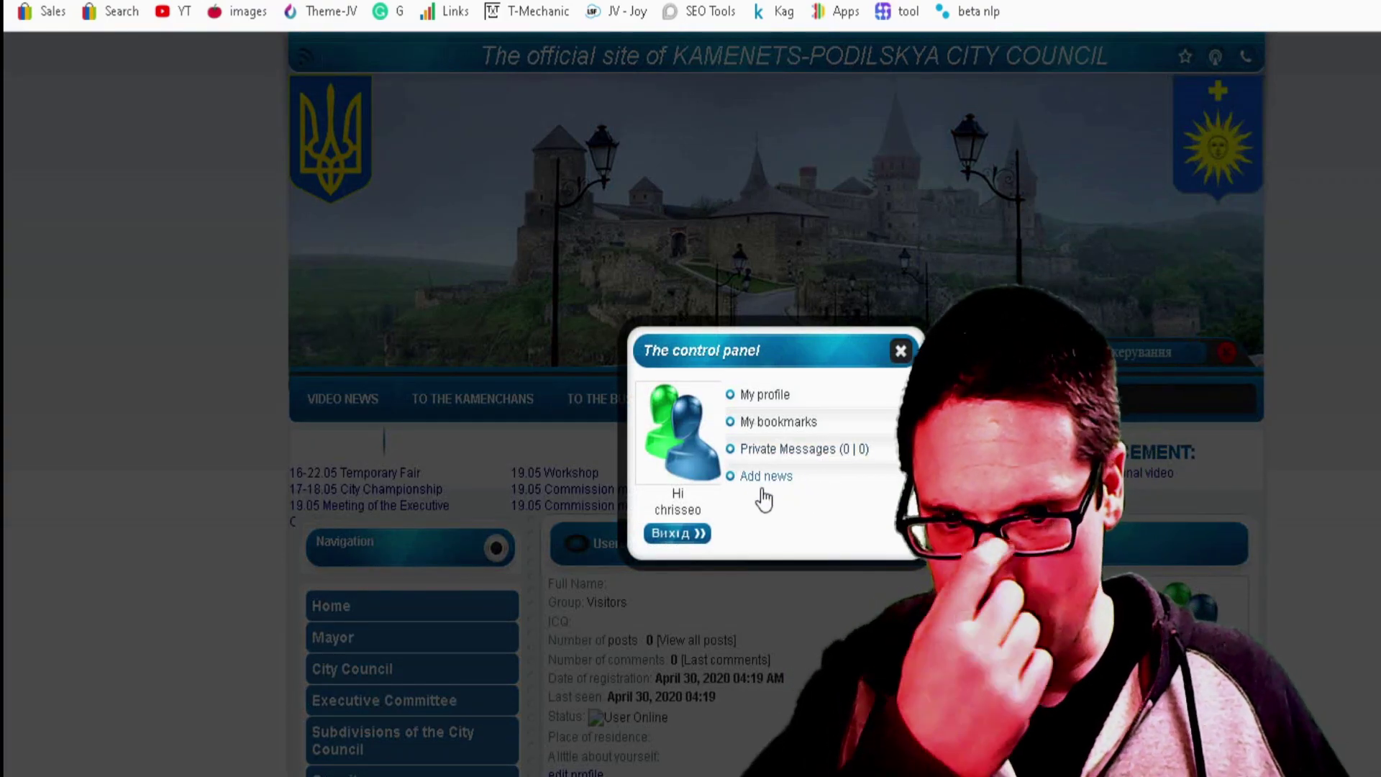
left_click(766, 476)
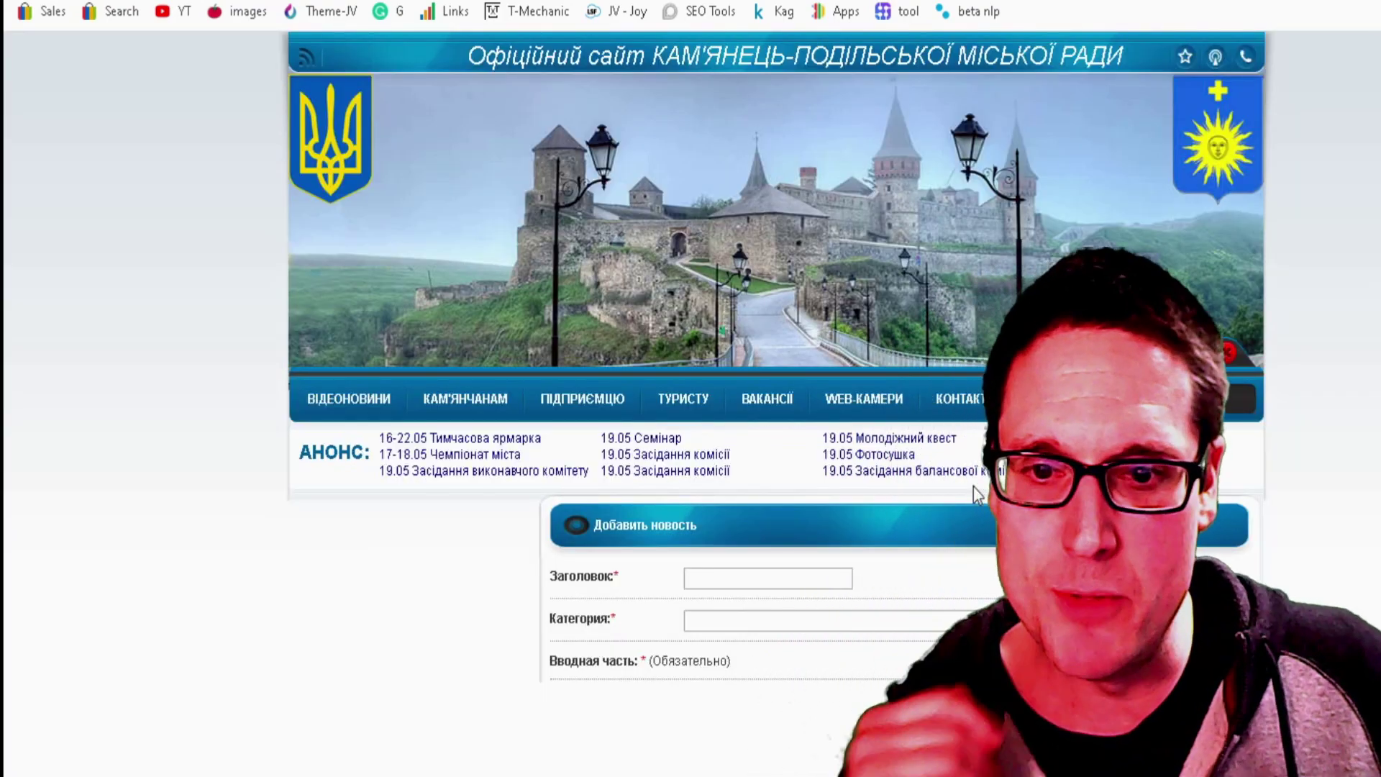
scroll(843, 572, "down", 5)
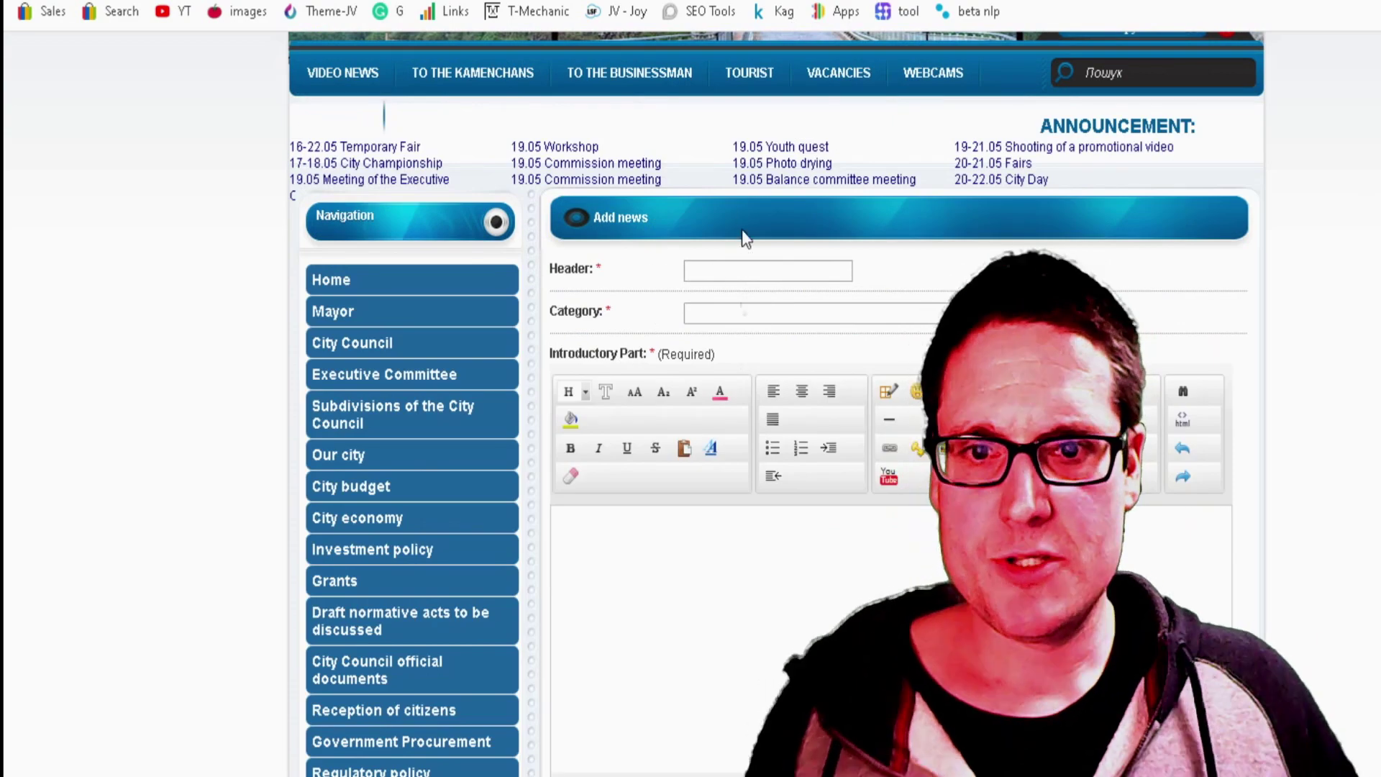
scroll(740, 231, "down", 10)
scroll(710, 595, "down", 9)
scroll(710, 595, "up", 16)
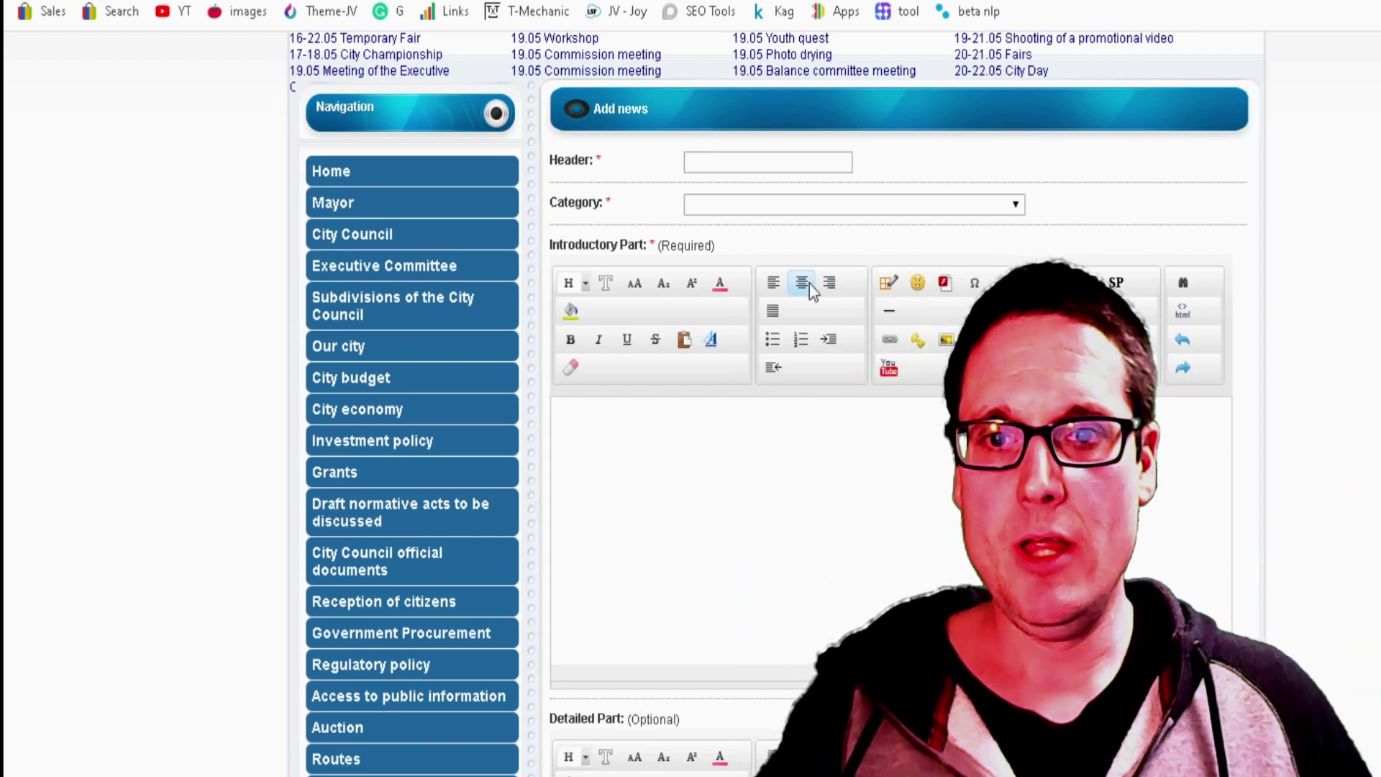
left_click(761, 165)
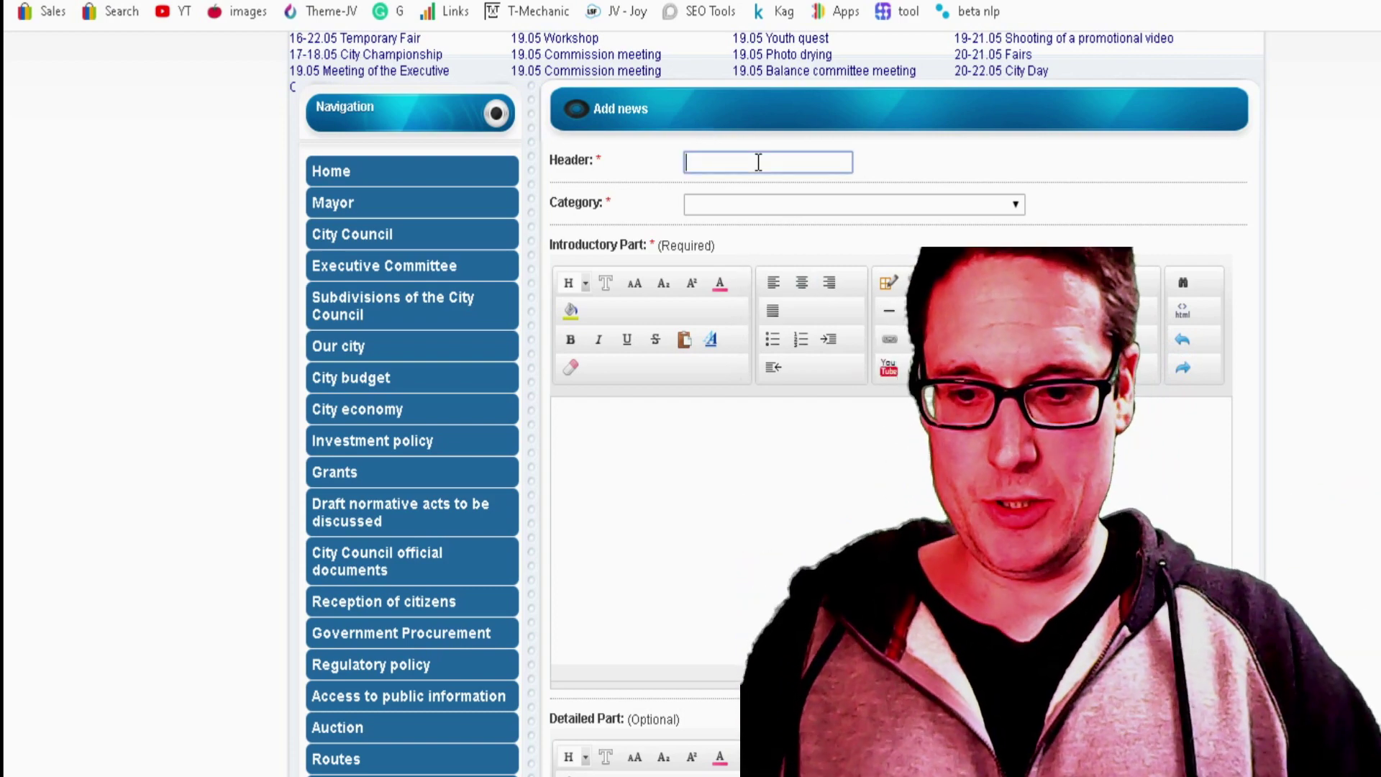
type("SEO Consultant")
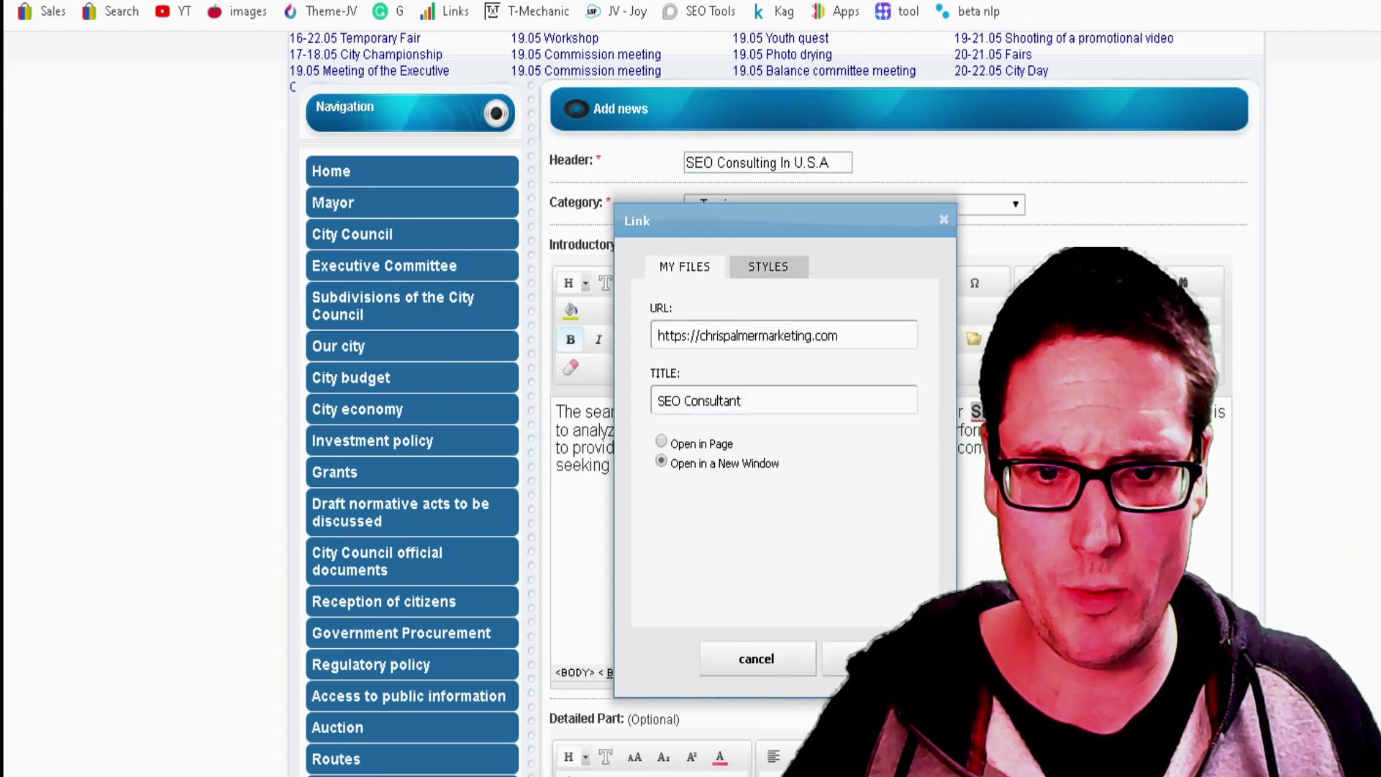
left_click(880, 659)
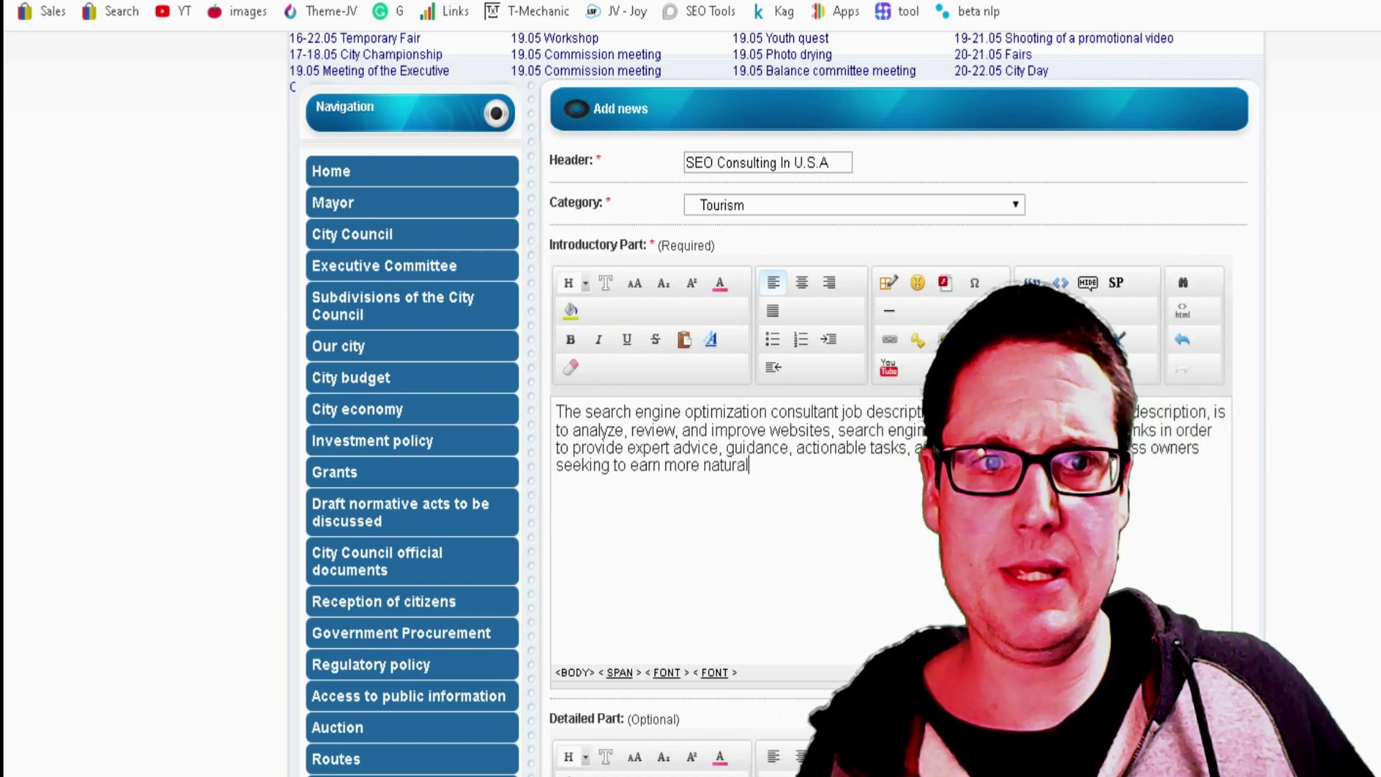
Open the account's own profile and check the SEO Consulting news post and its link
scroll(97, 43, "up", 1)
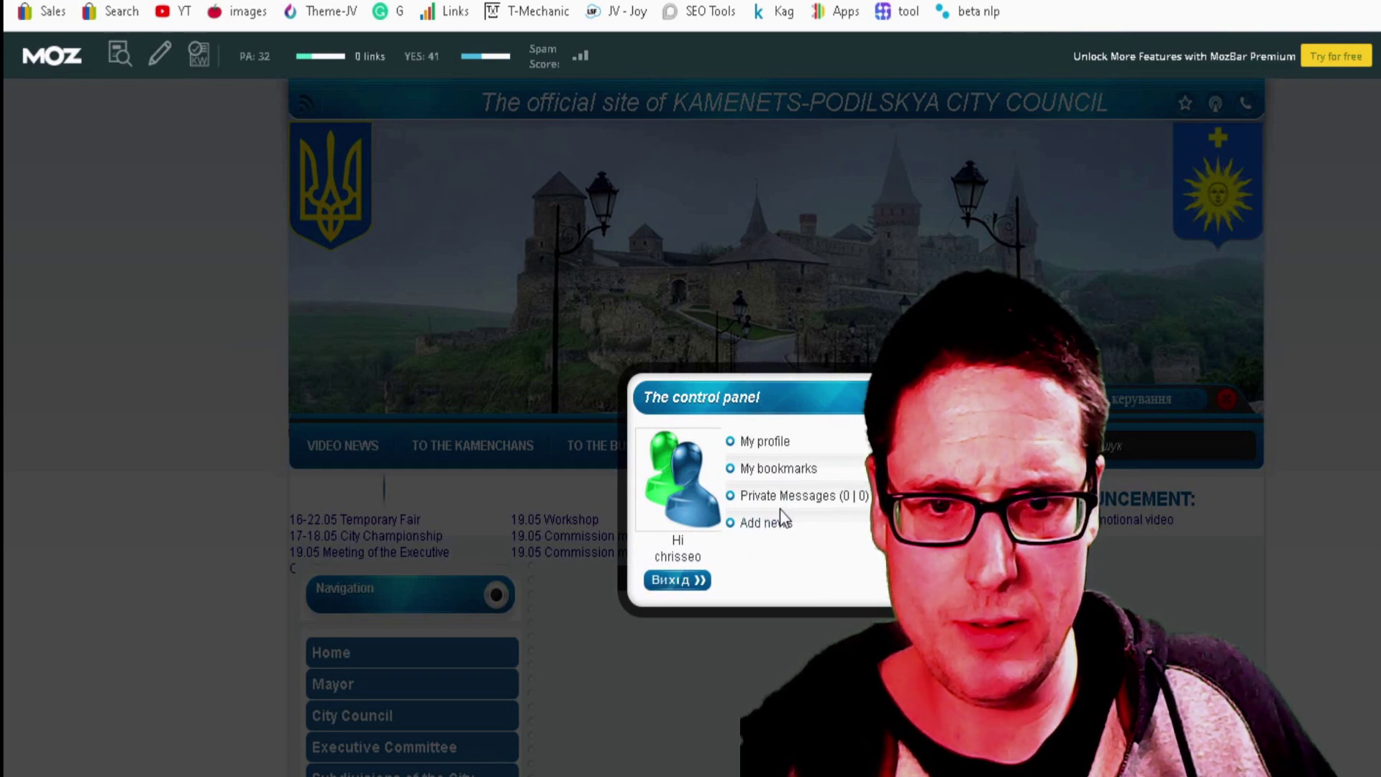
left_click(763, 440)
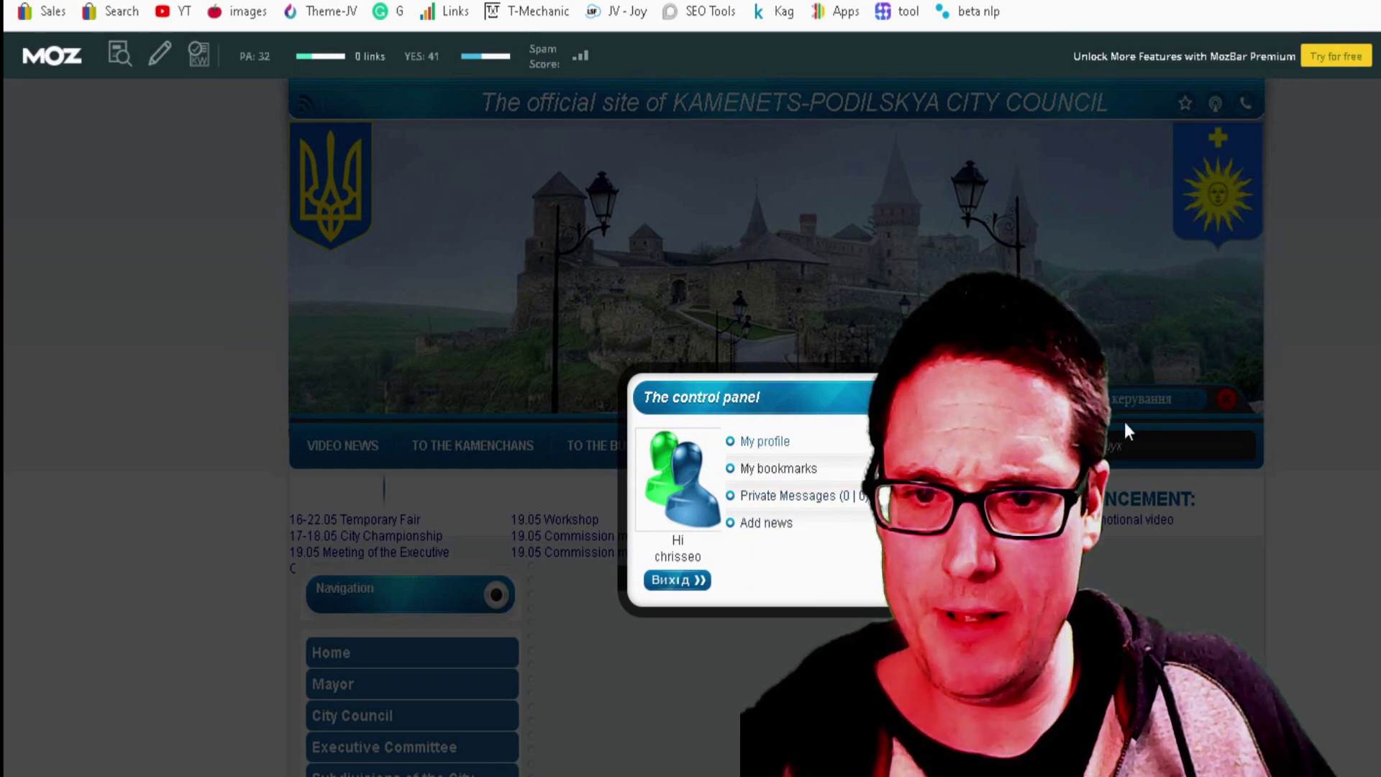
scroll(378, 511, "down", 5)
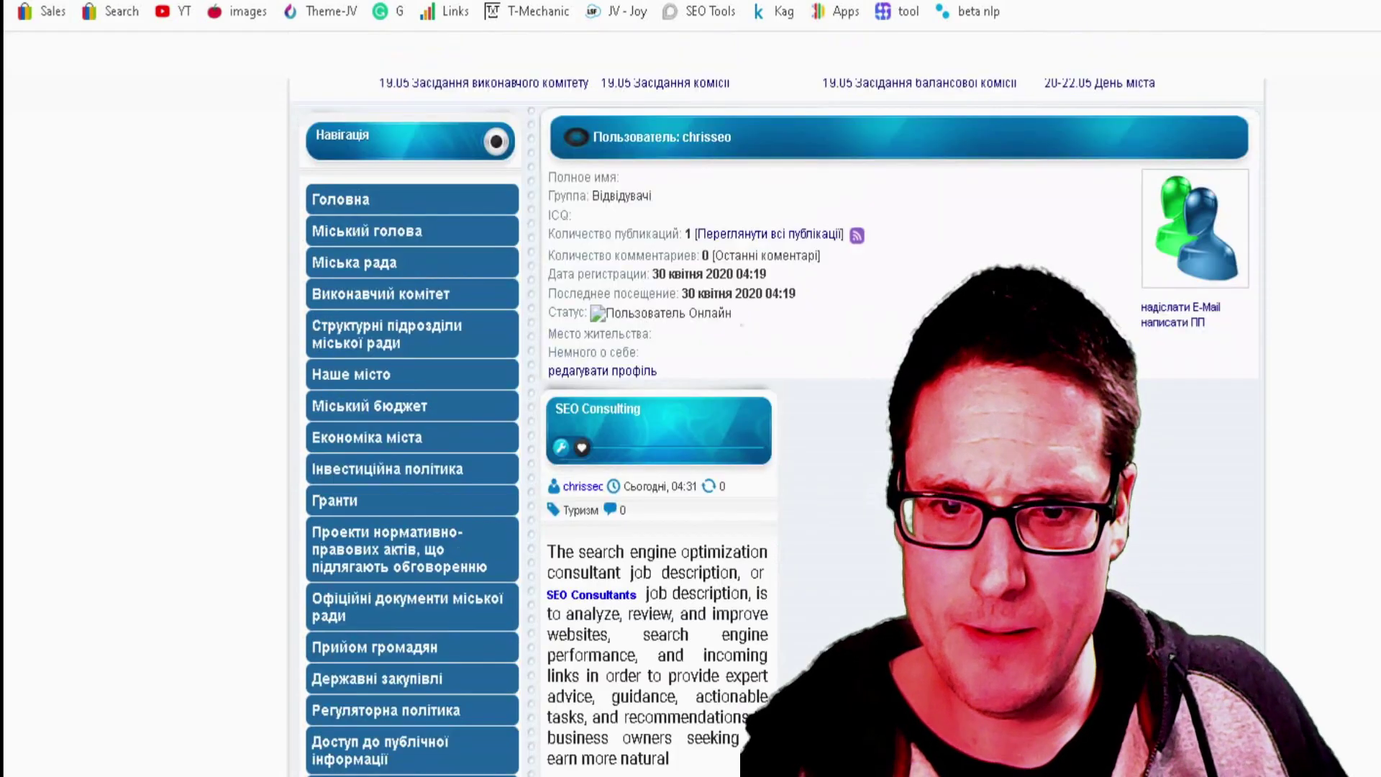
scroll(576, 237, "down", 3)
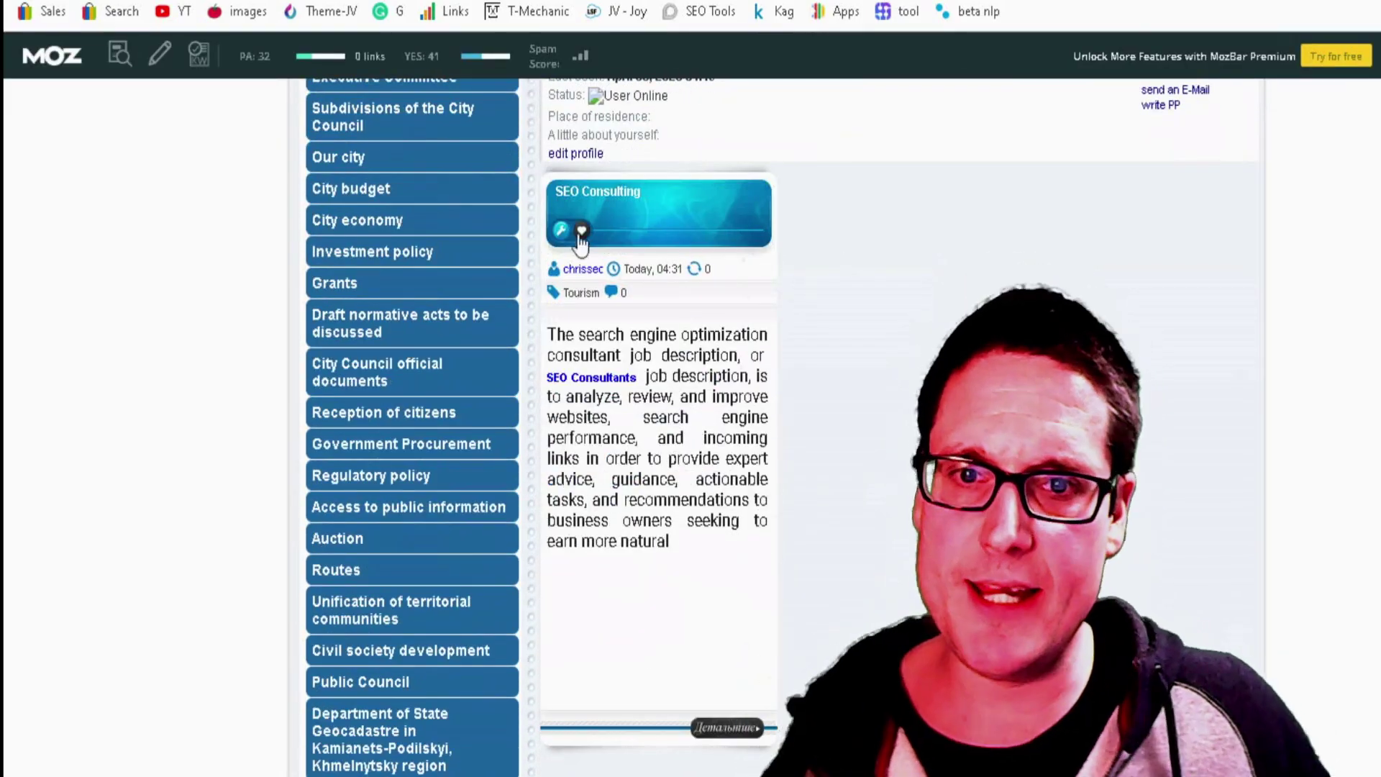
Highlight the no-followed and followed links on the profile page with MozBar
scroll(780, 530, "up", 7)
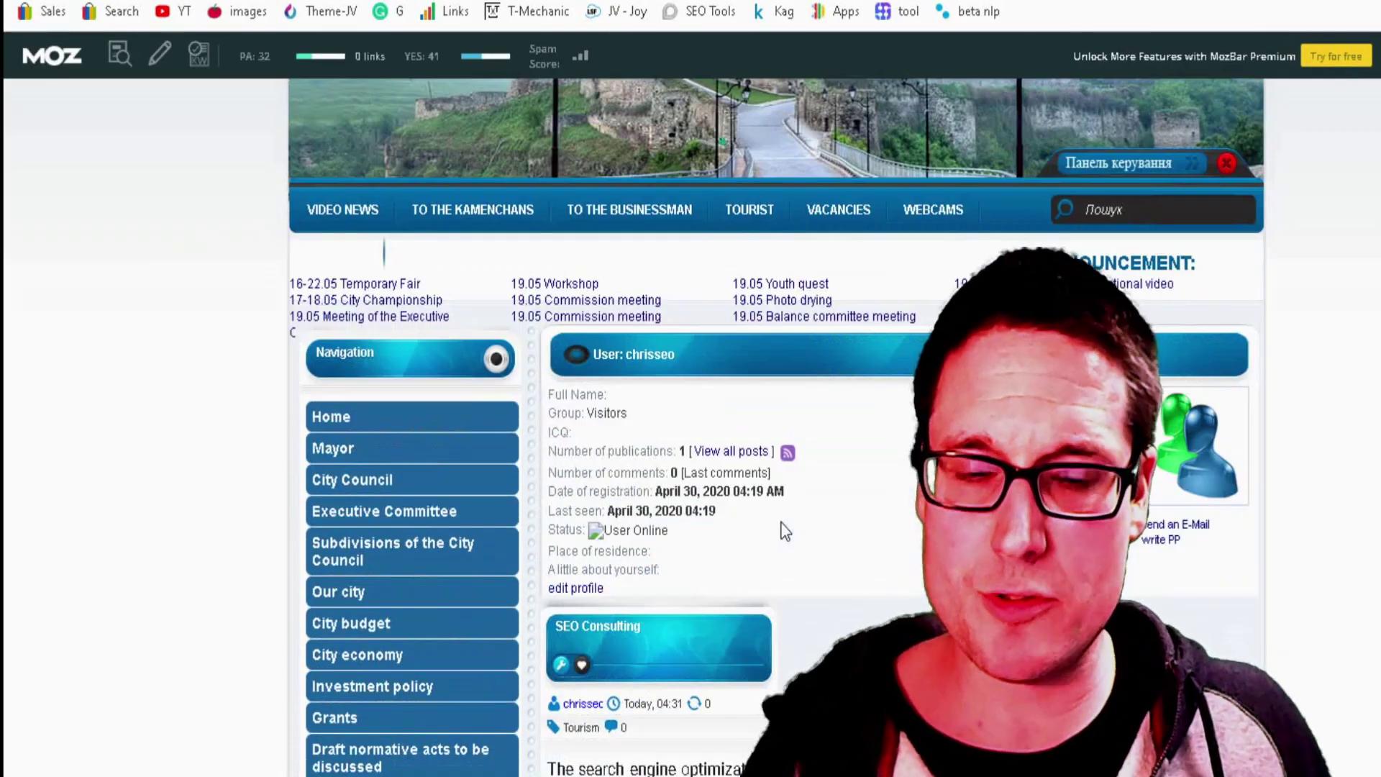
scroll(451, 88, "down", 5)
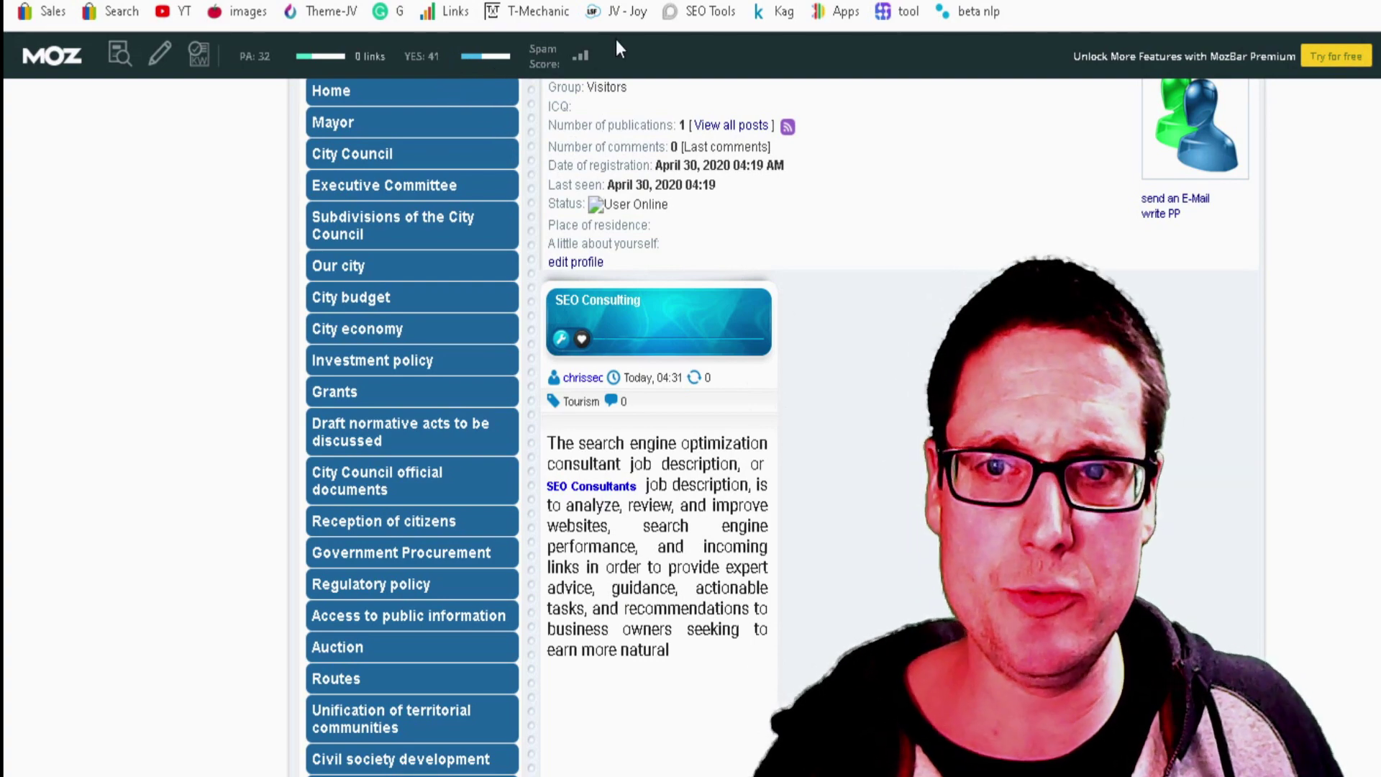
left_click(160, 54)
left_click(225, 108)
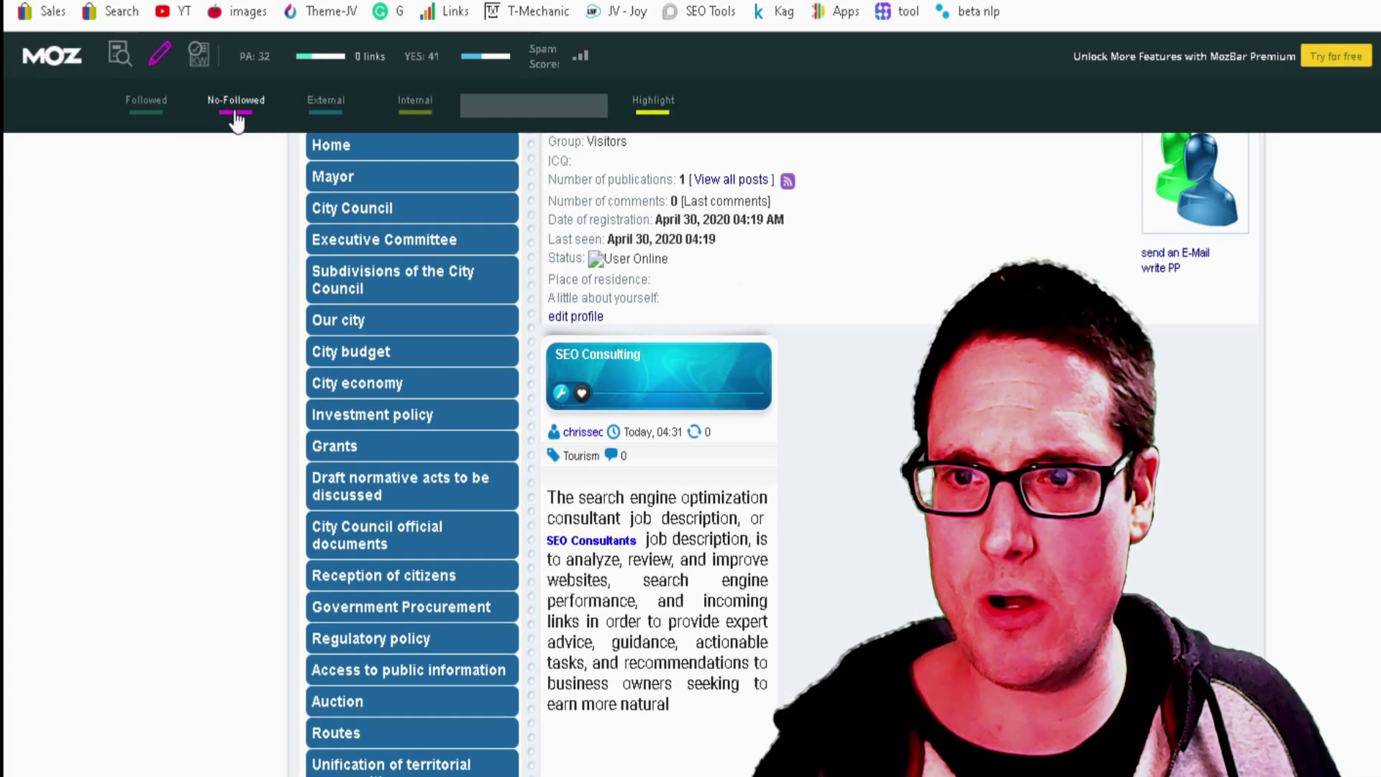
left_click(144, 109)
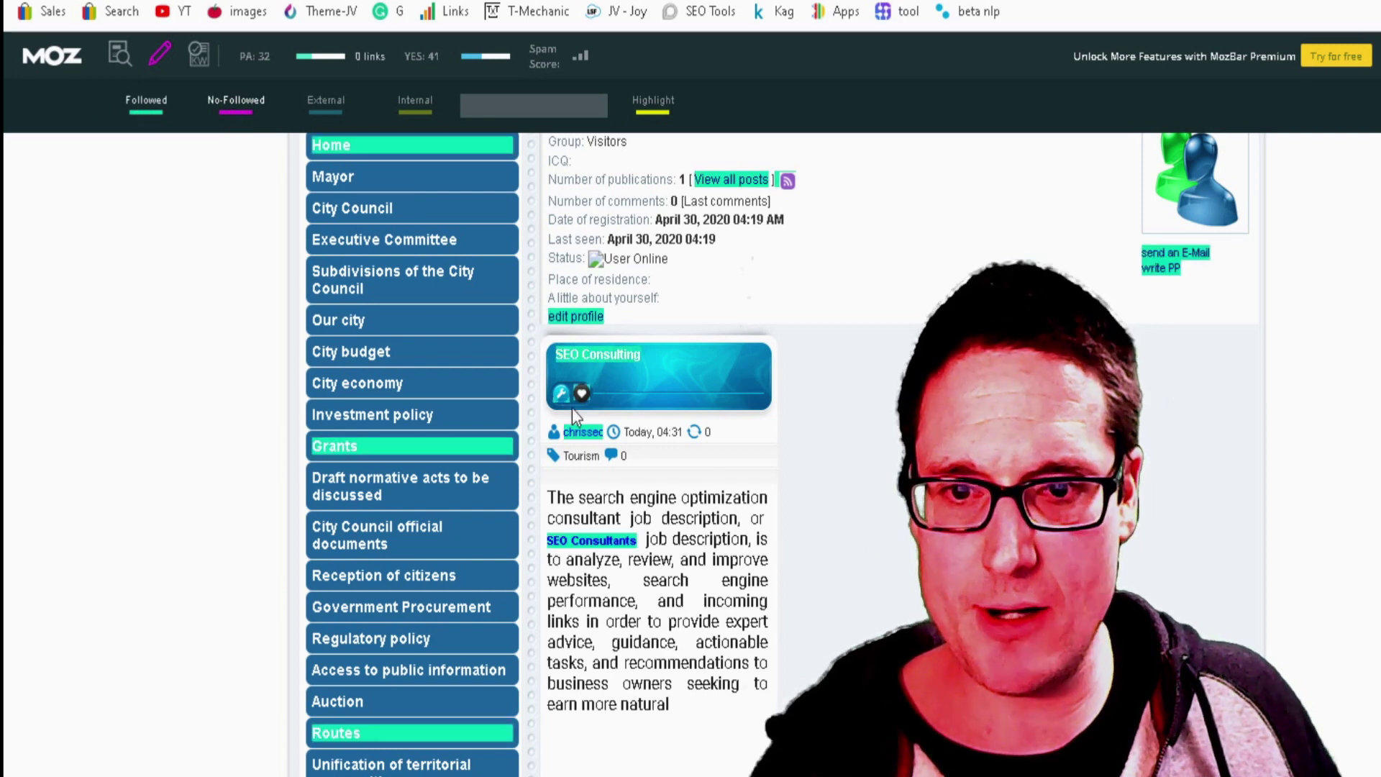
Examine the highlighted links in the profile, the SEO Consulting post and the site navigation, including the expanded City Council section
left_click_drag(572, 411, 784, 464)
left_click(804, 479)
scroll(804, 477, "up", 8)
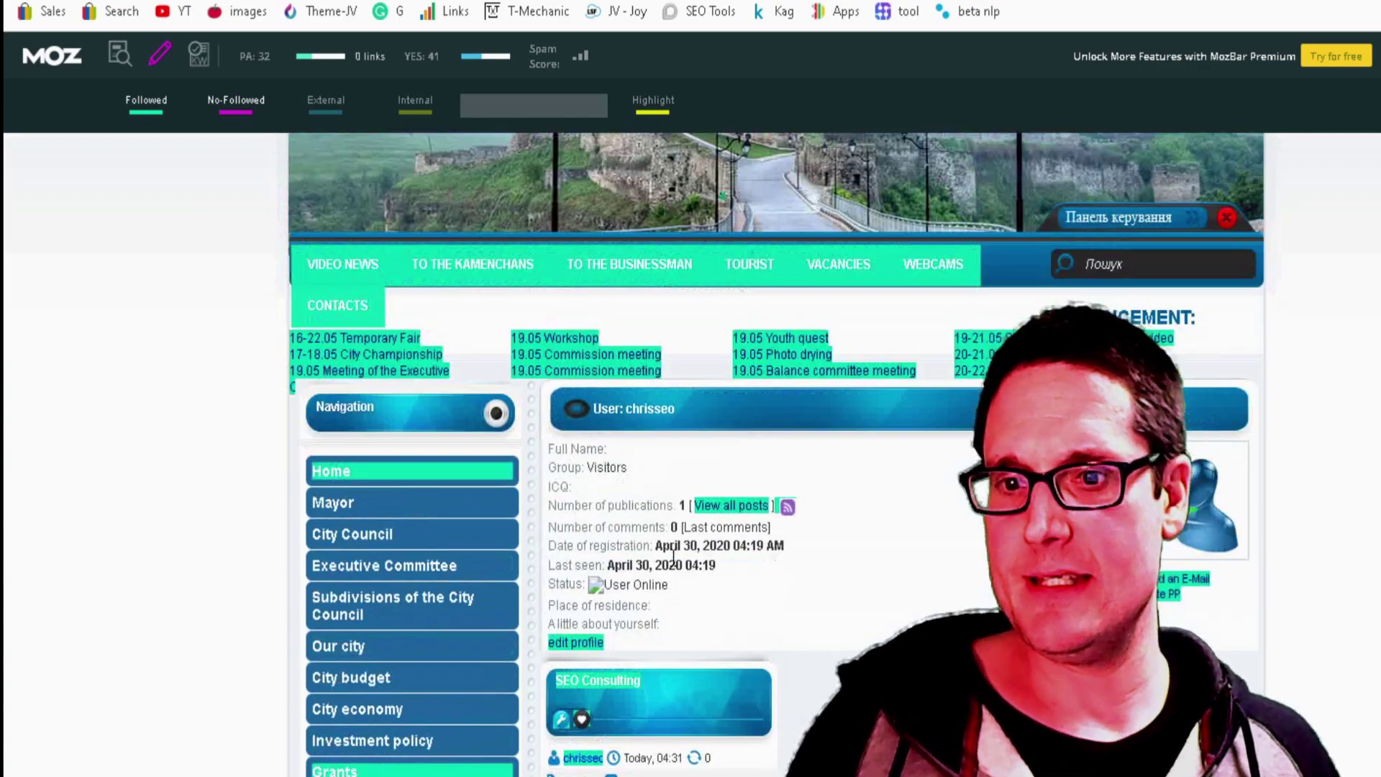
scroll(629, 542, "down", 6)
scroll(564, 299, "down", 6)
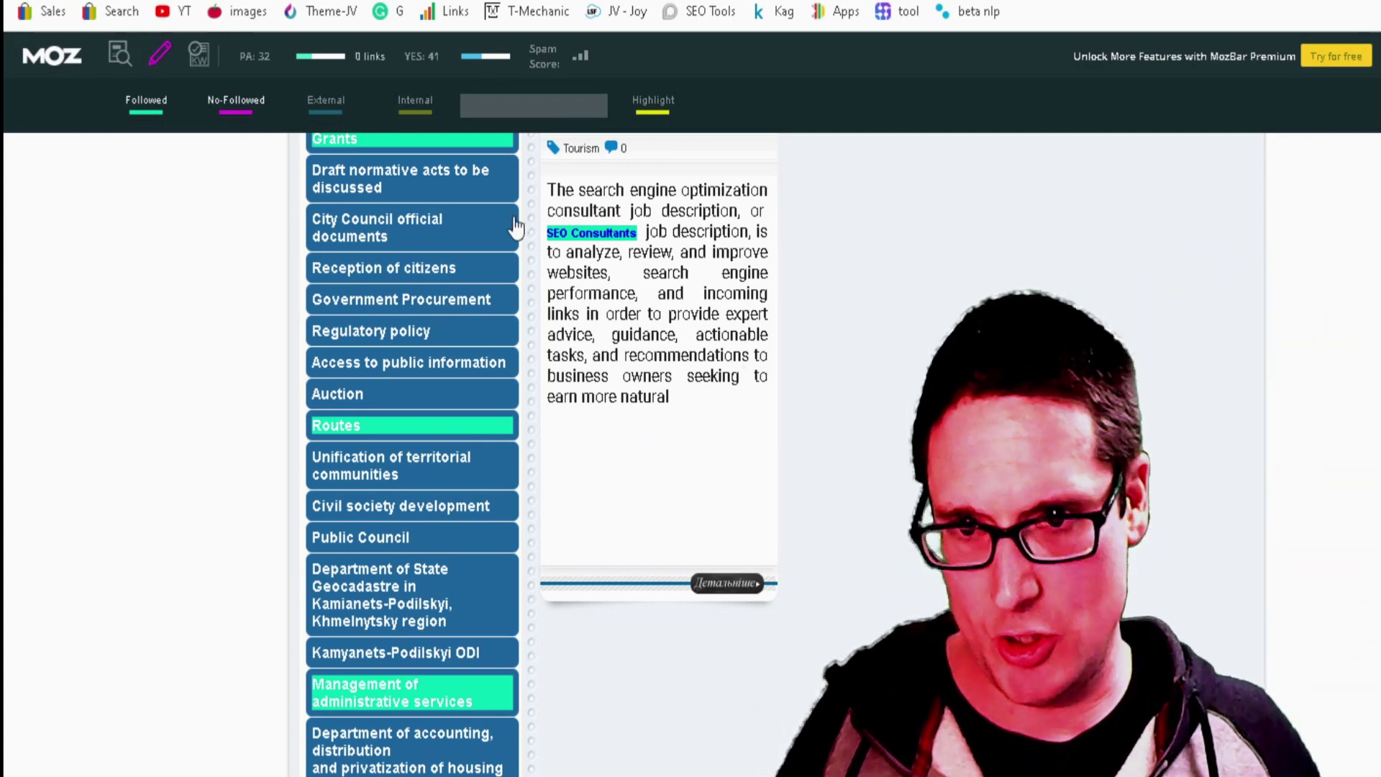
scroll(410, 453, "up", 8)
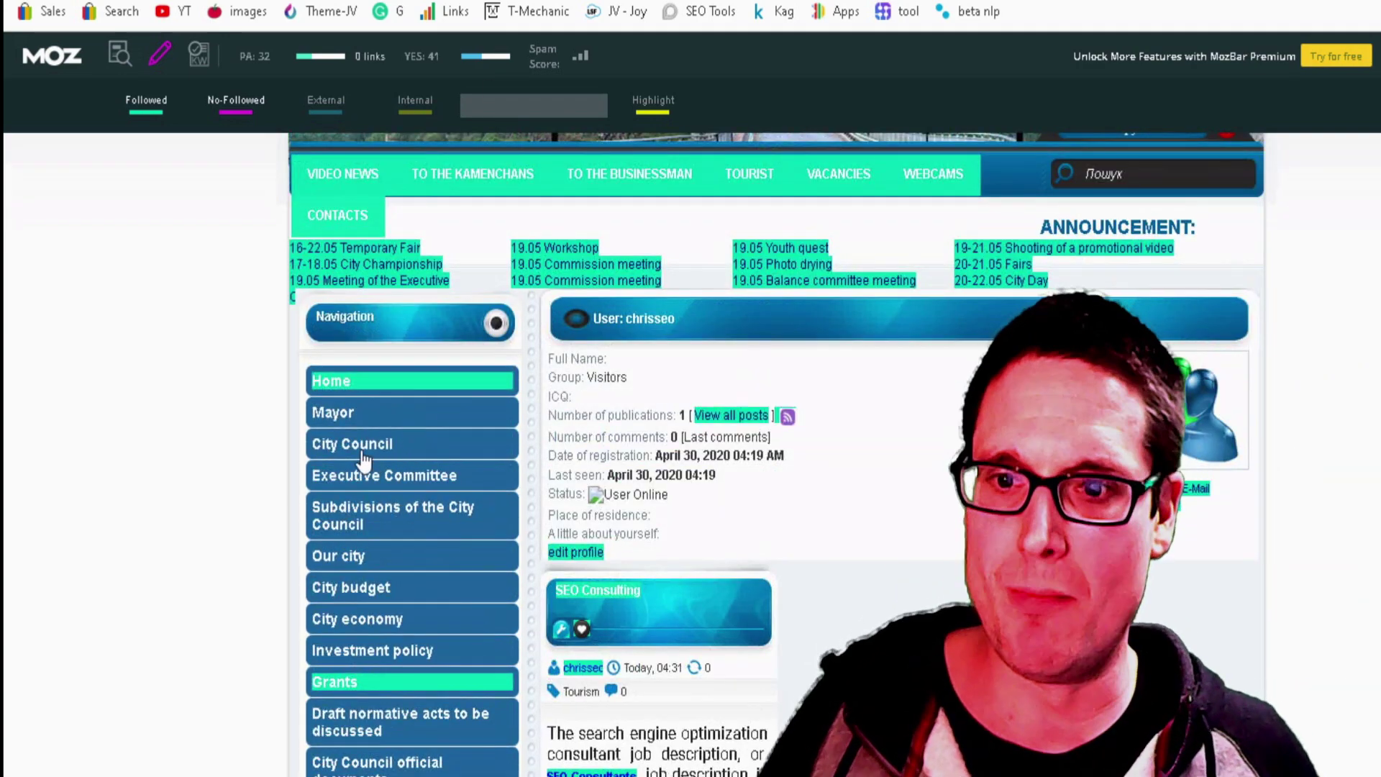
left_click(410, 446)
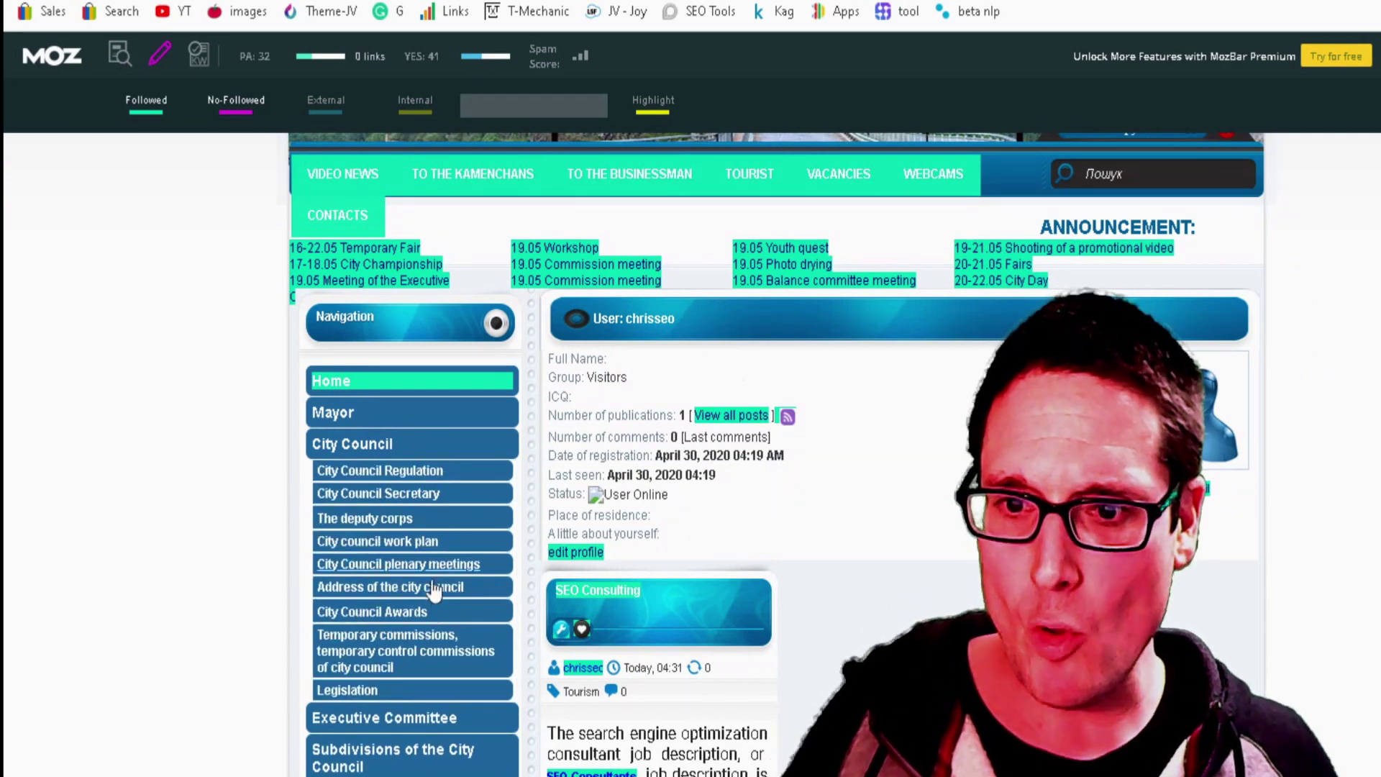
scroll(401, 693, "down", 10)
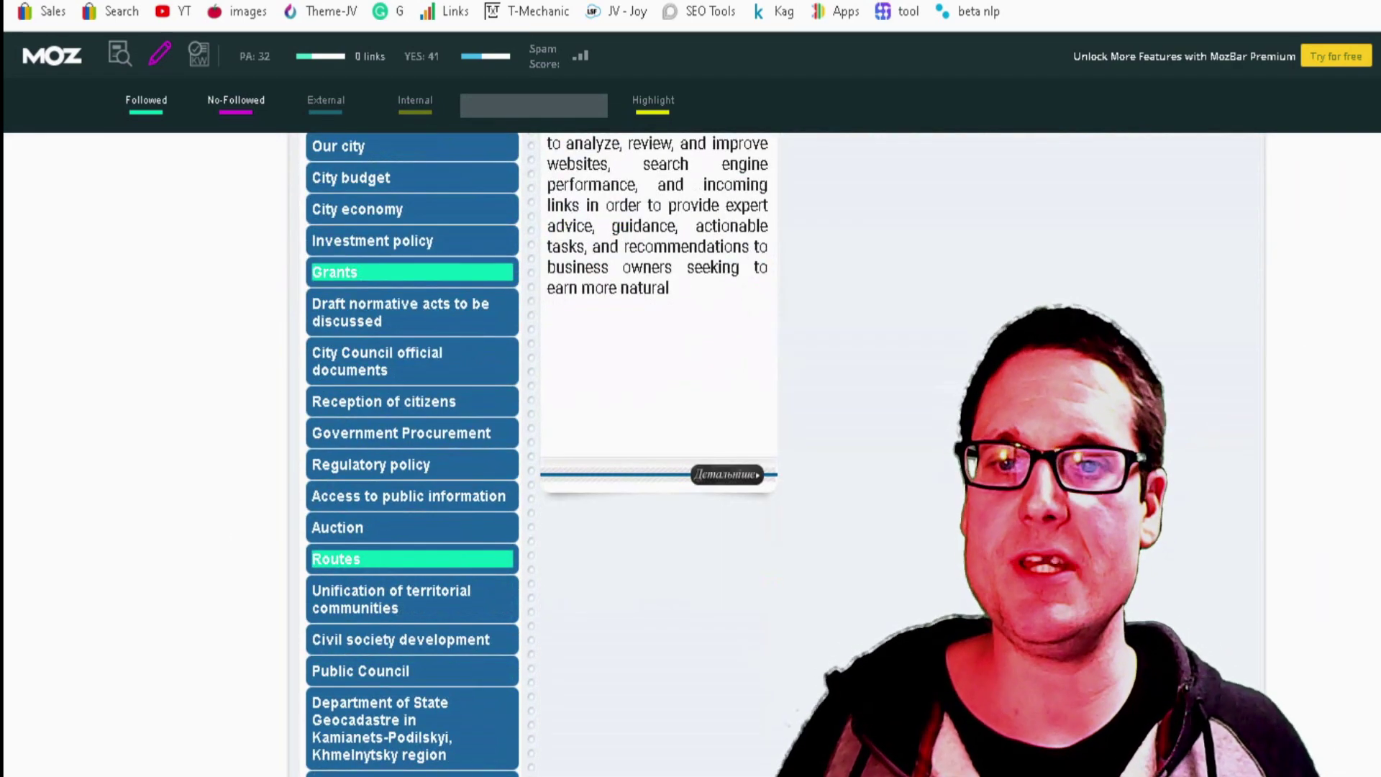
scroll(392, 728, "up", 5)
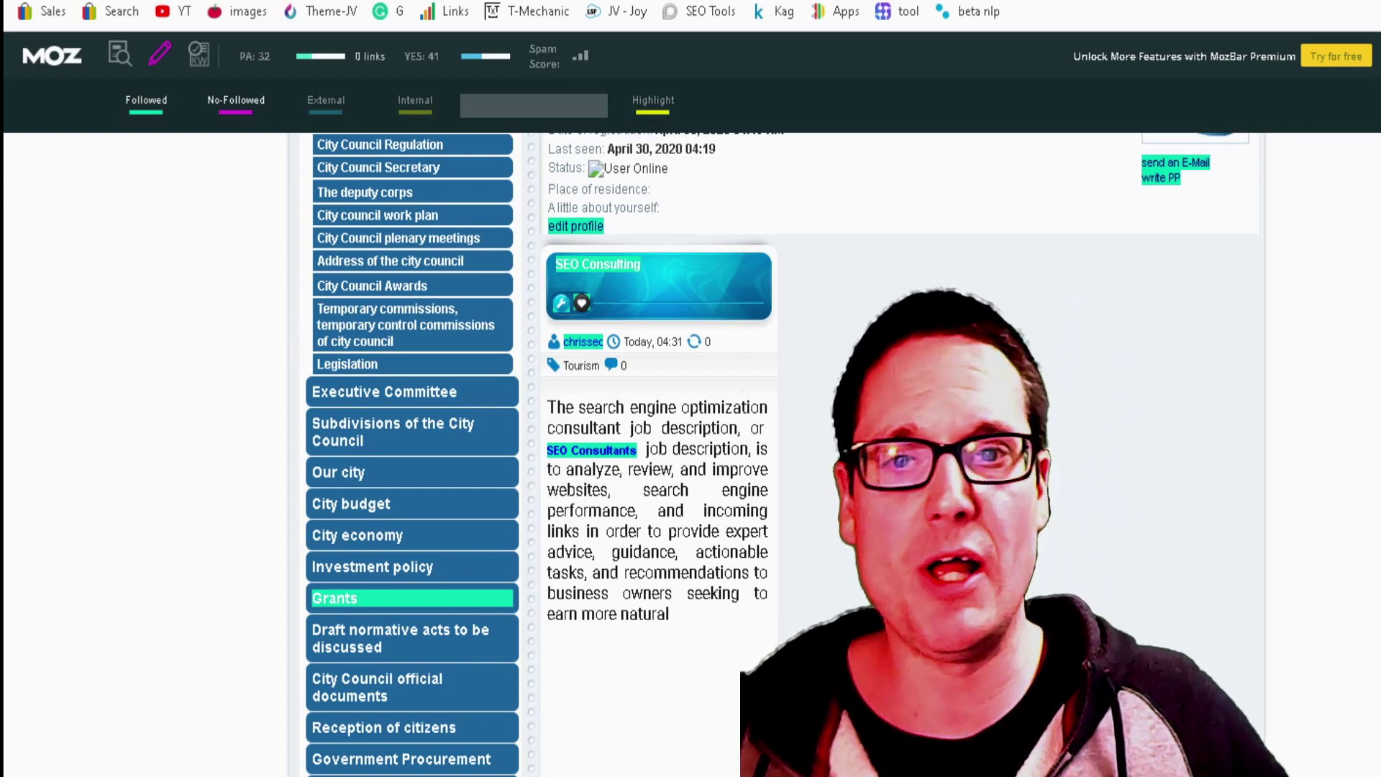
scroll(1163, 363, "up", 8)
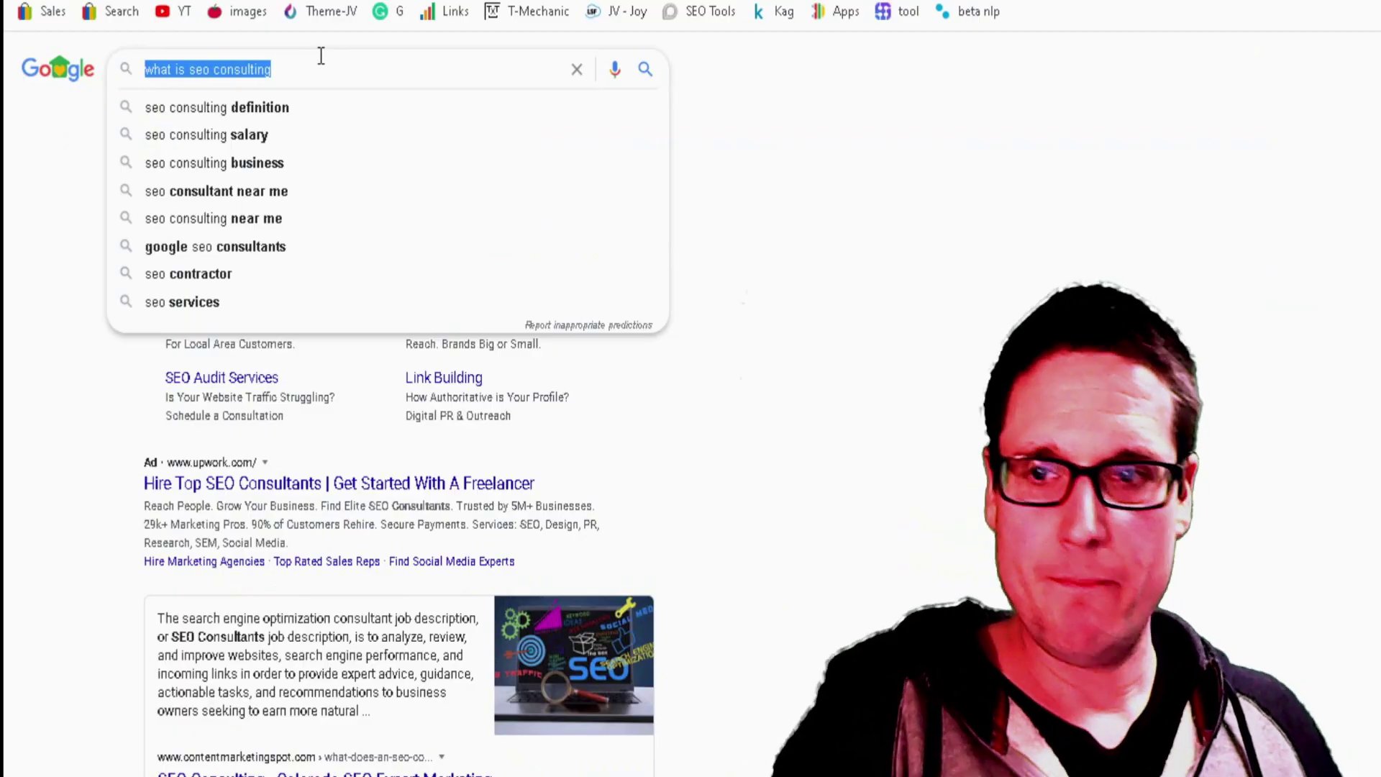
Clear the Google search query, look over the server list in NordVPN and minimize its window
key("BackSpace")
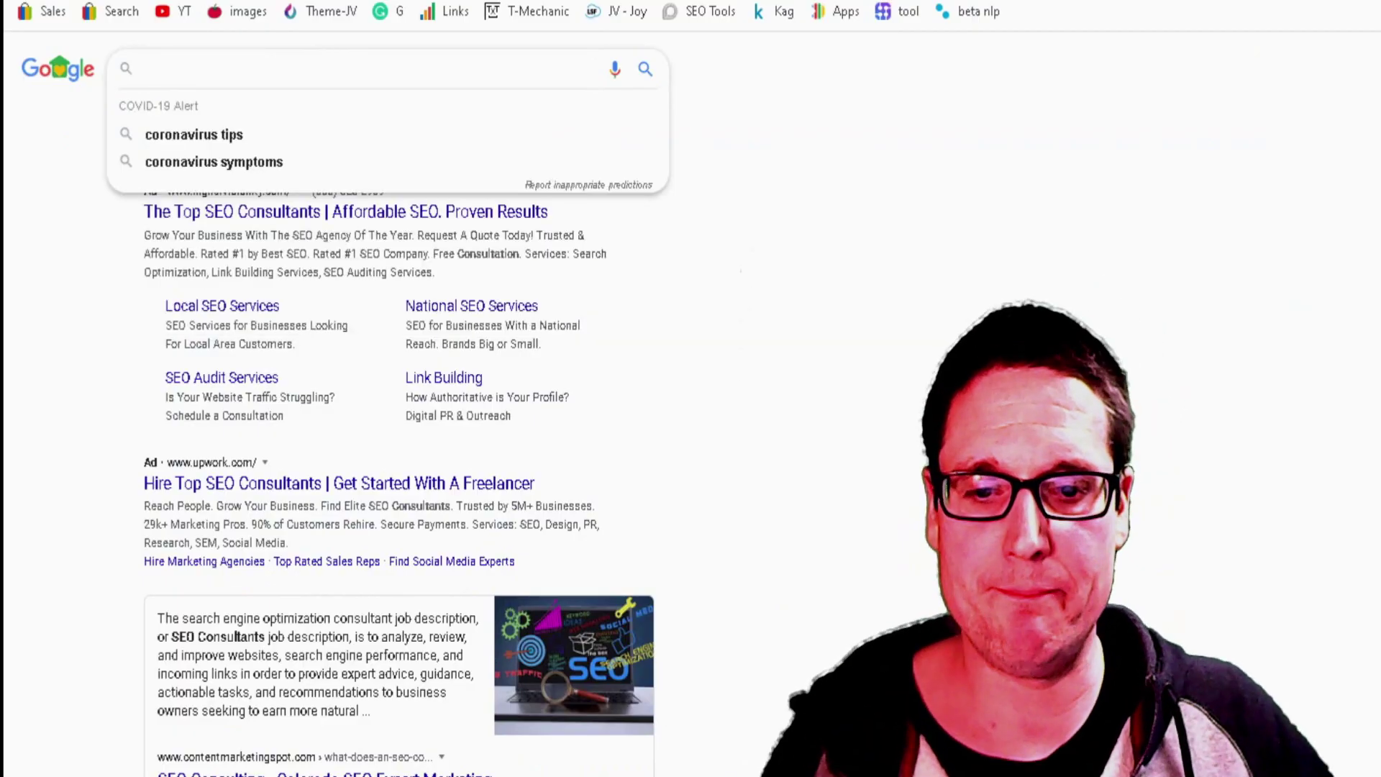
left_click(924, 425)
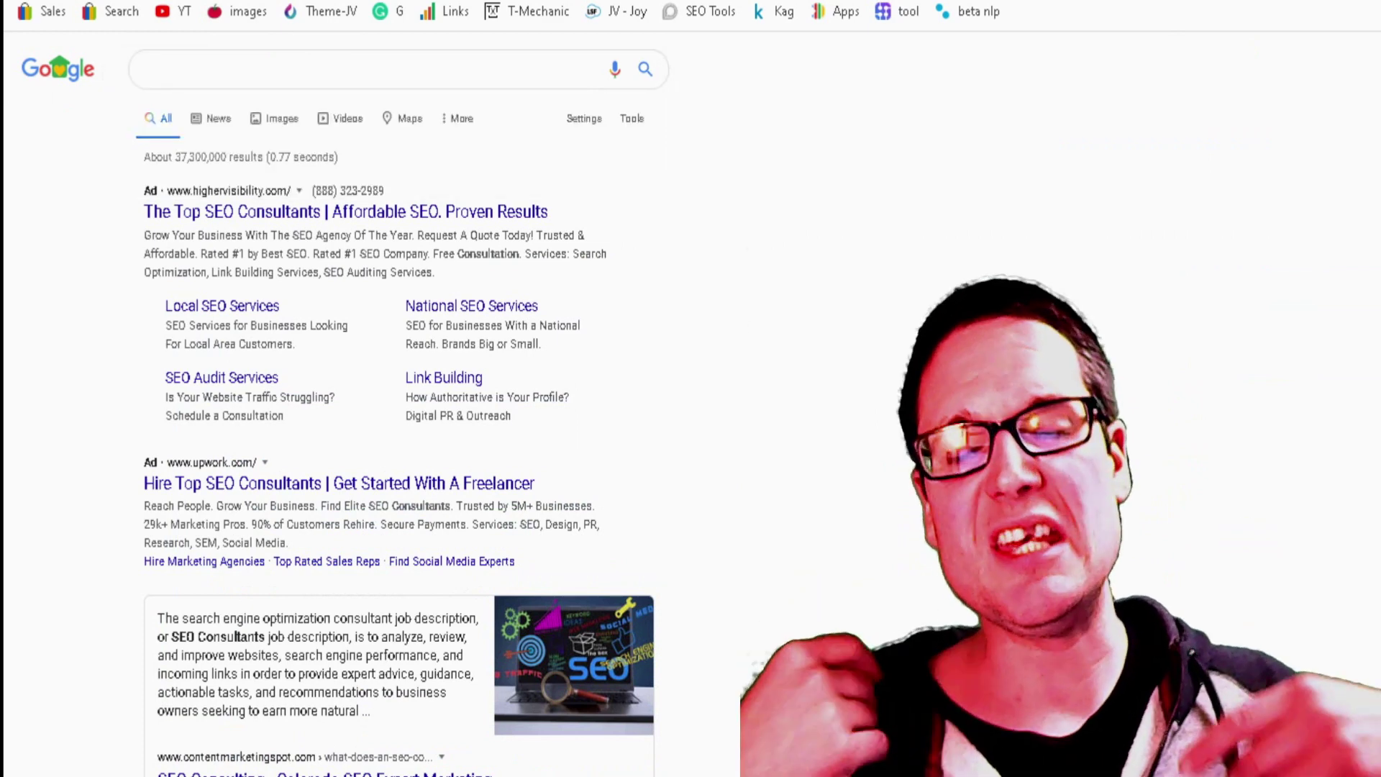
key("alt+Tab")
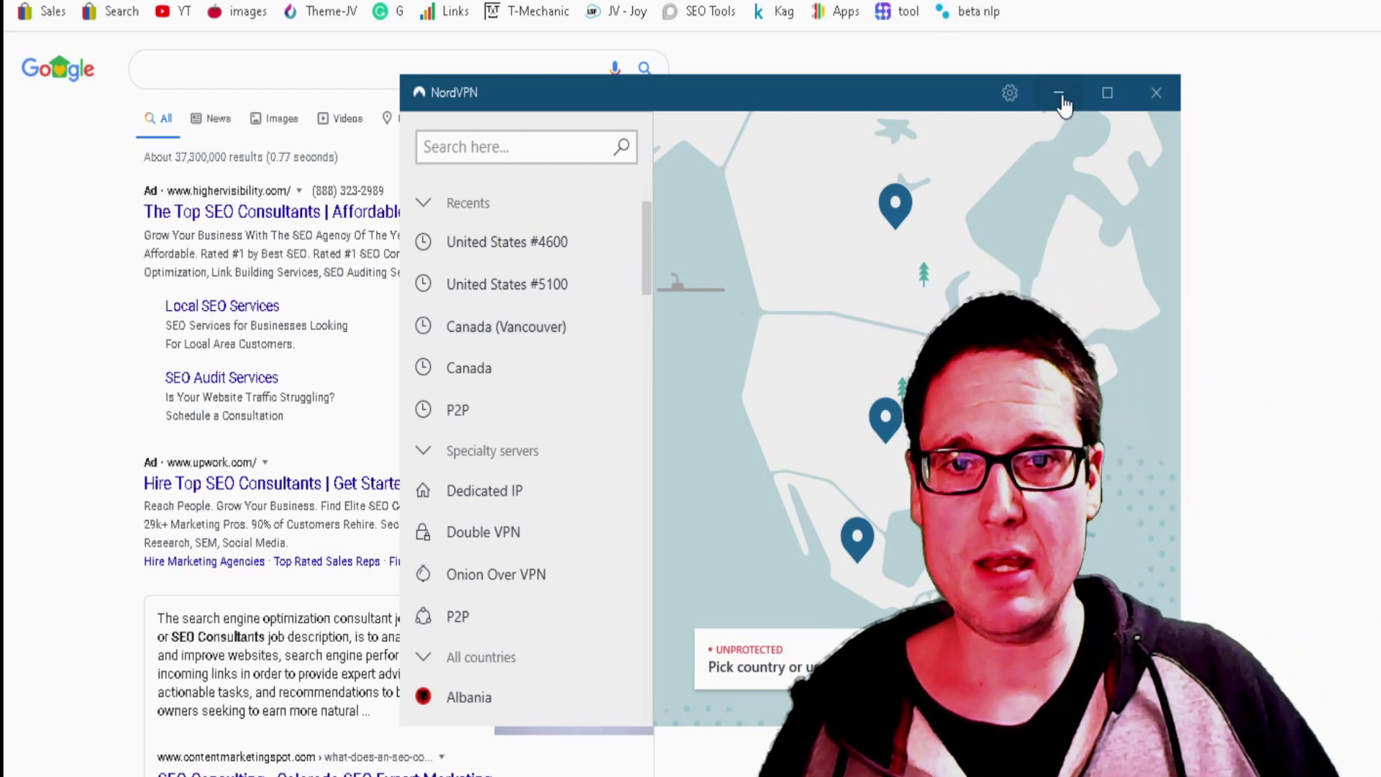
left_click(1062, 97)
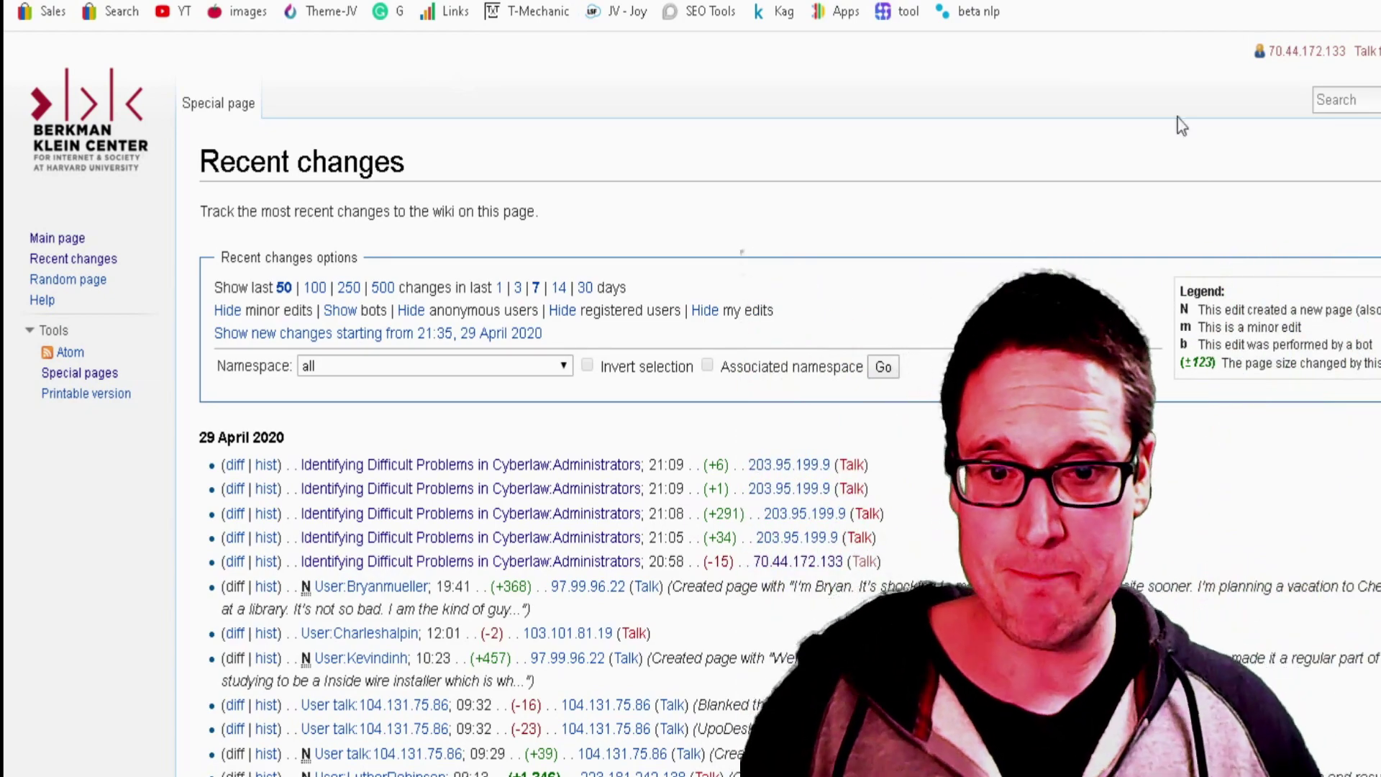
Look through the recent page edits listed on the Berkman Klein Center wiki's Recent changes page
scroll(863, 288, "down", 9)
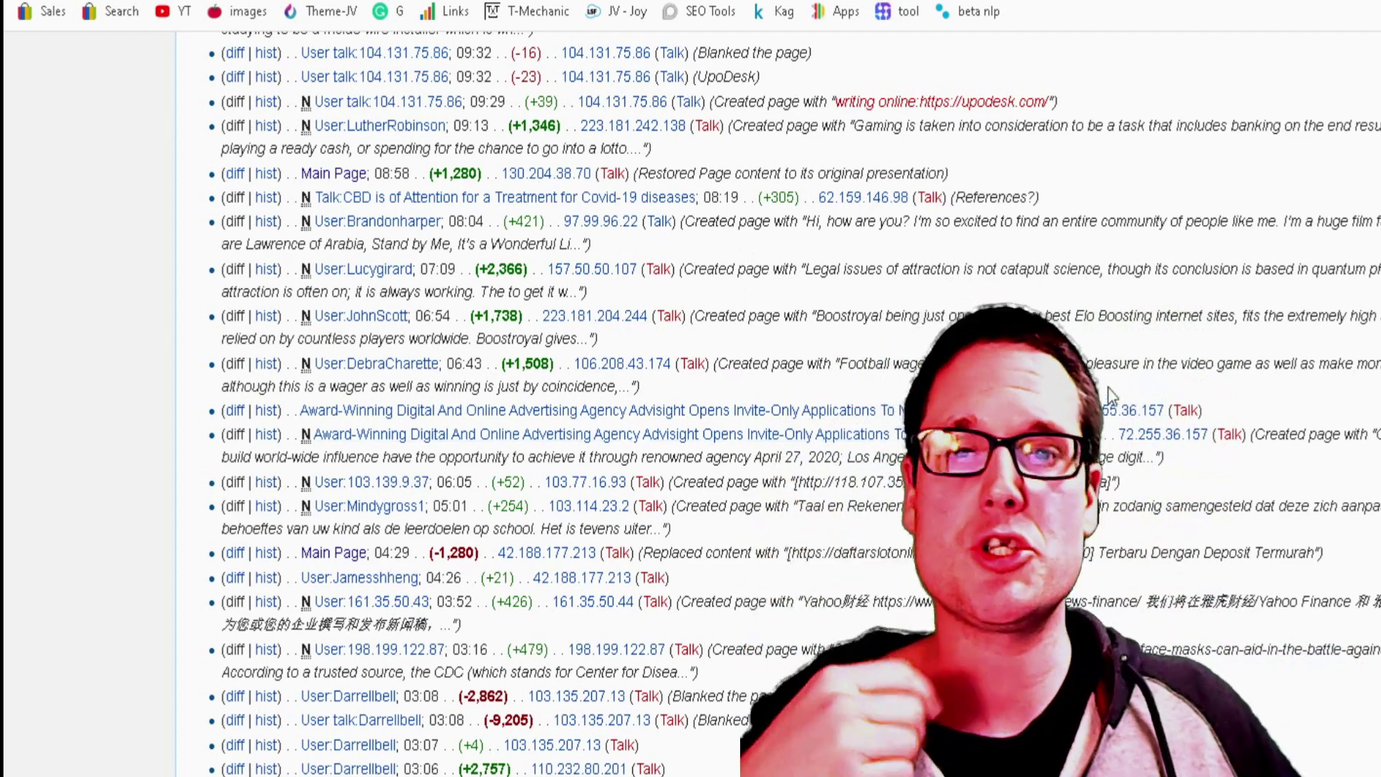
scroll(1263, 344, "up", 8)
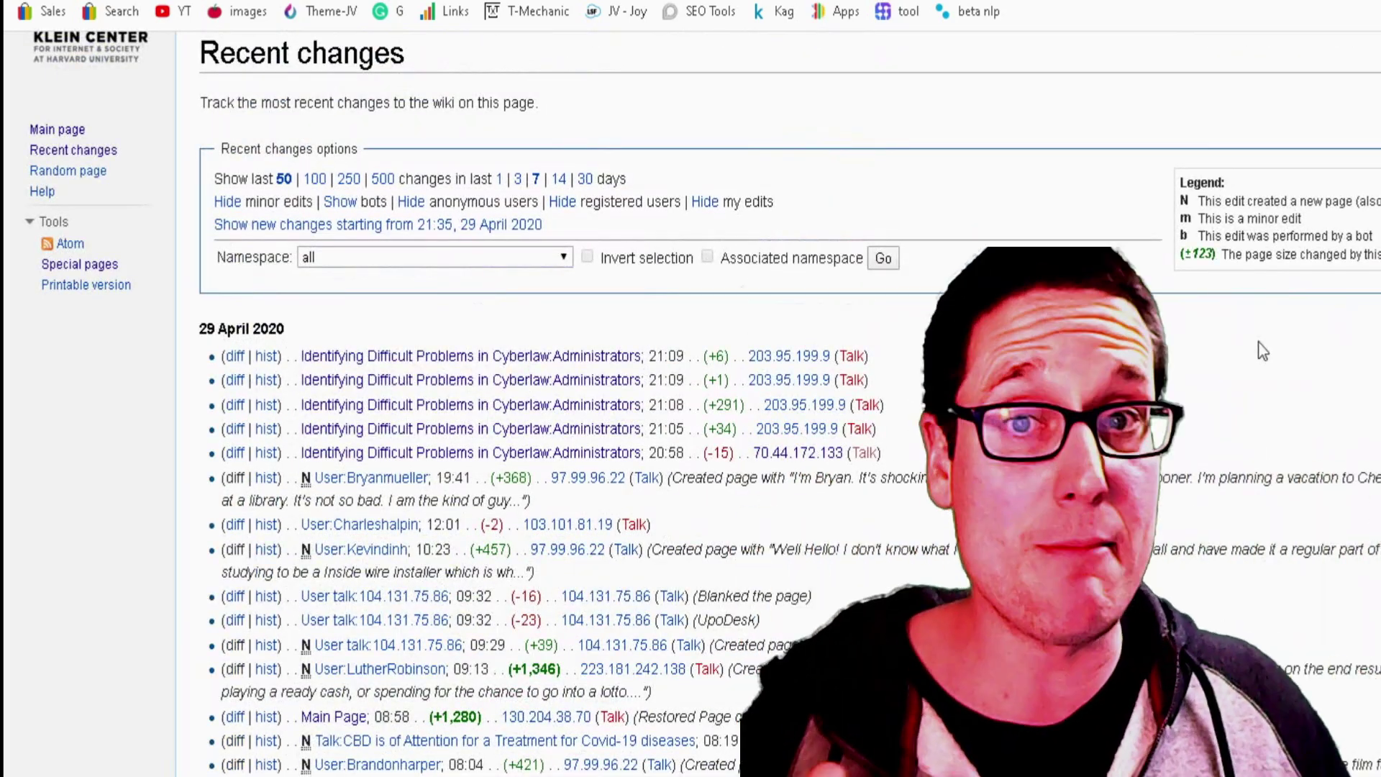
scroll(1251, 352, "up", 2)
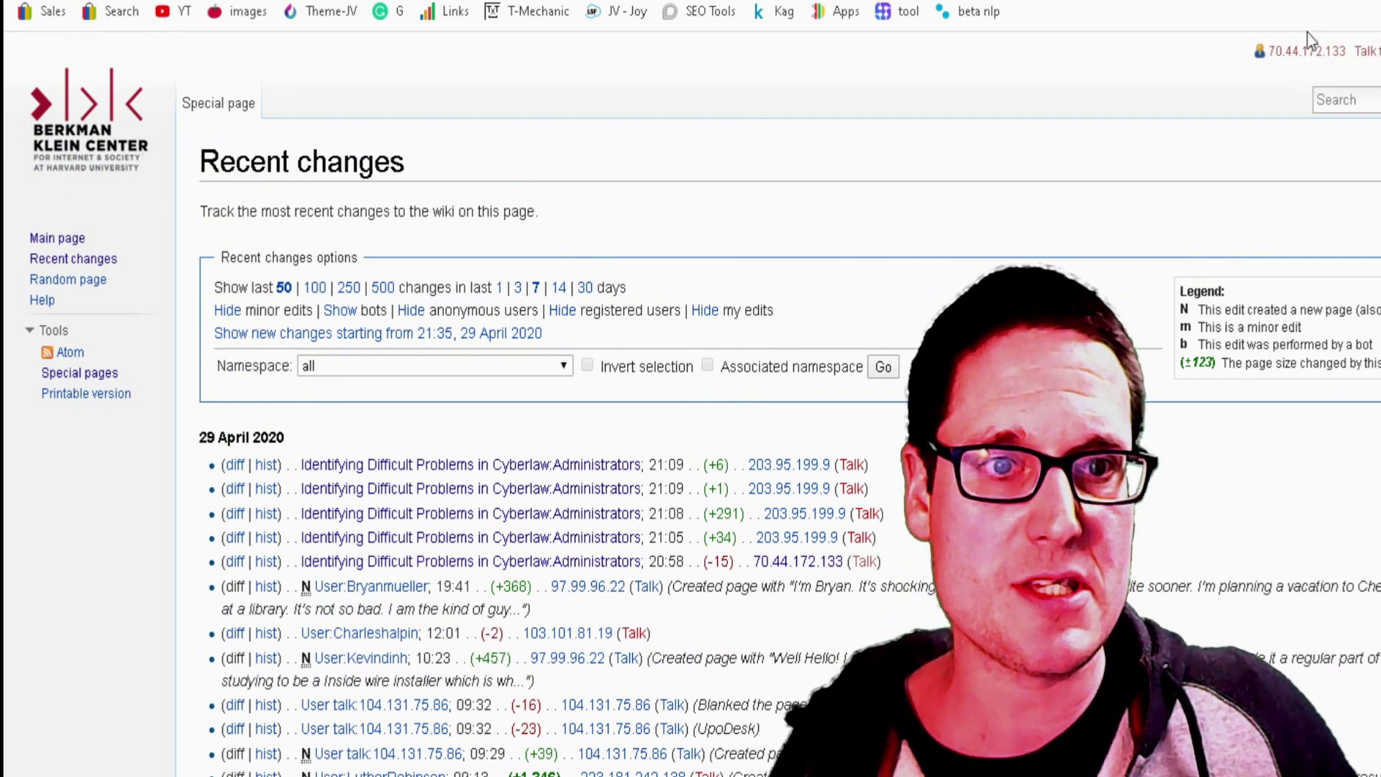
Open the wiki user page for the own IP address and start creating its text
left_click(1309, 53)
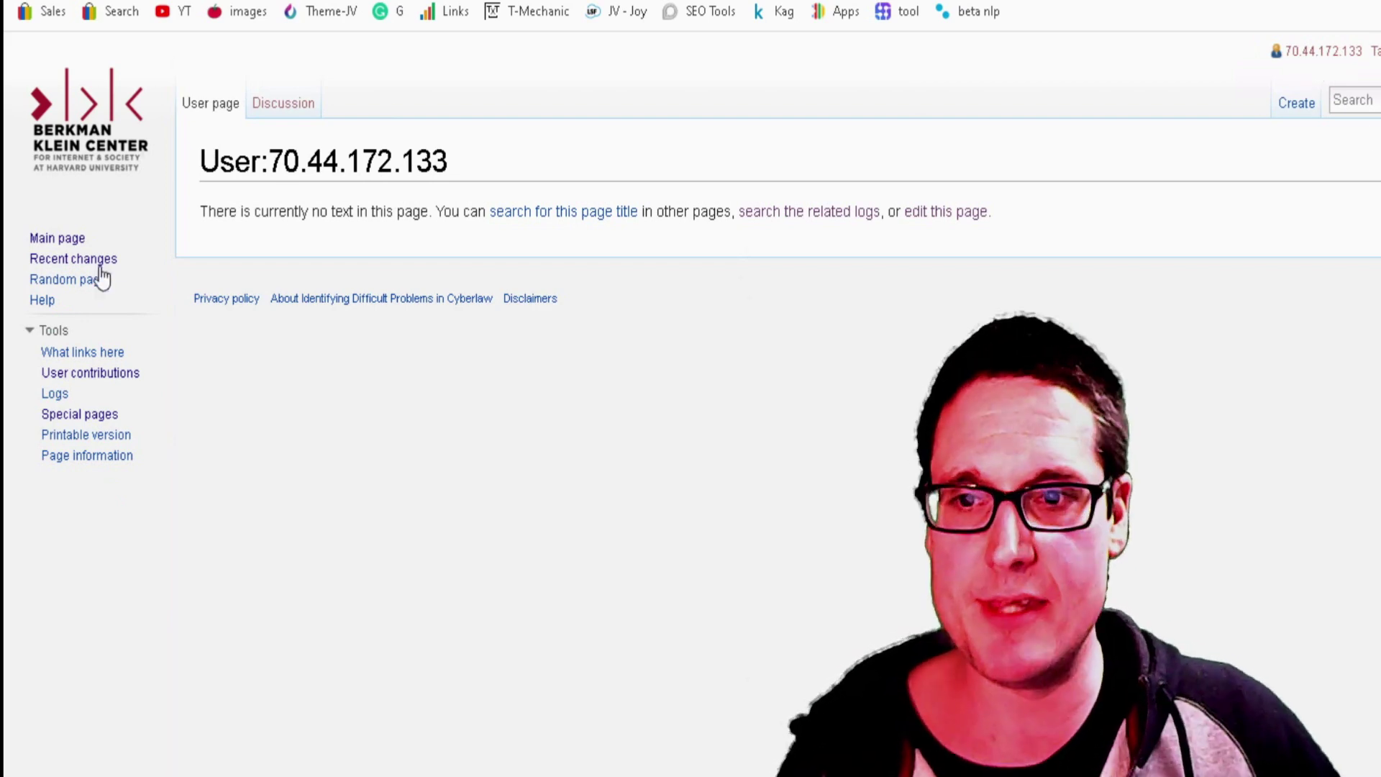
left_click_drag(489, 164, 183, 163)
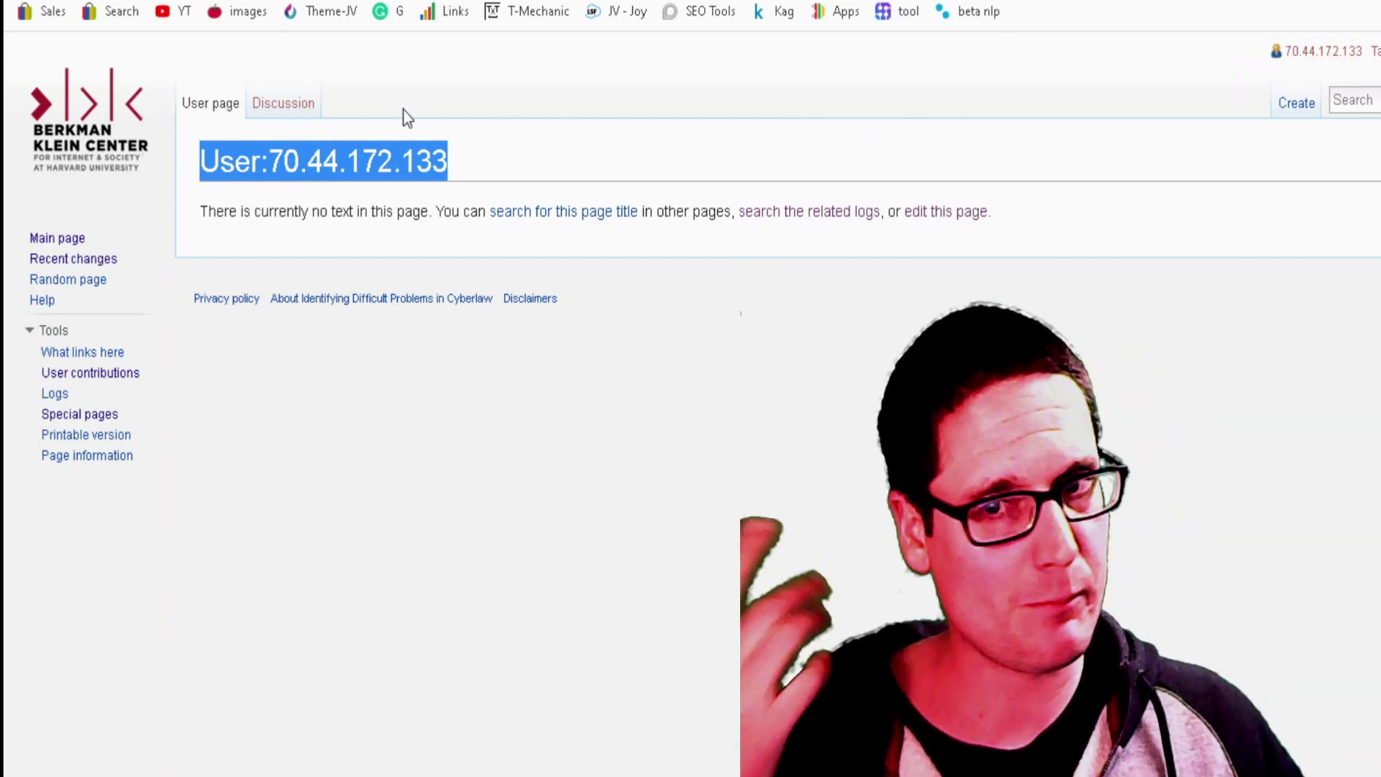
left_click(1266, 129)
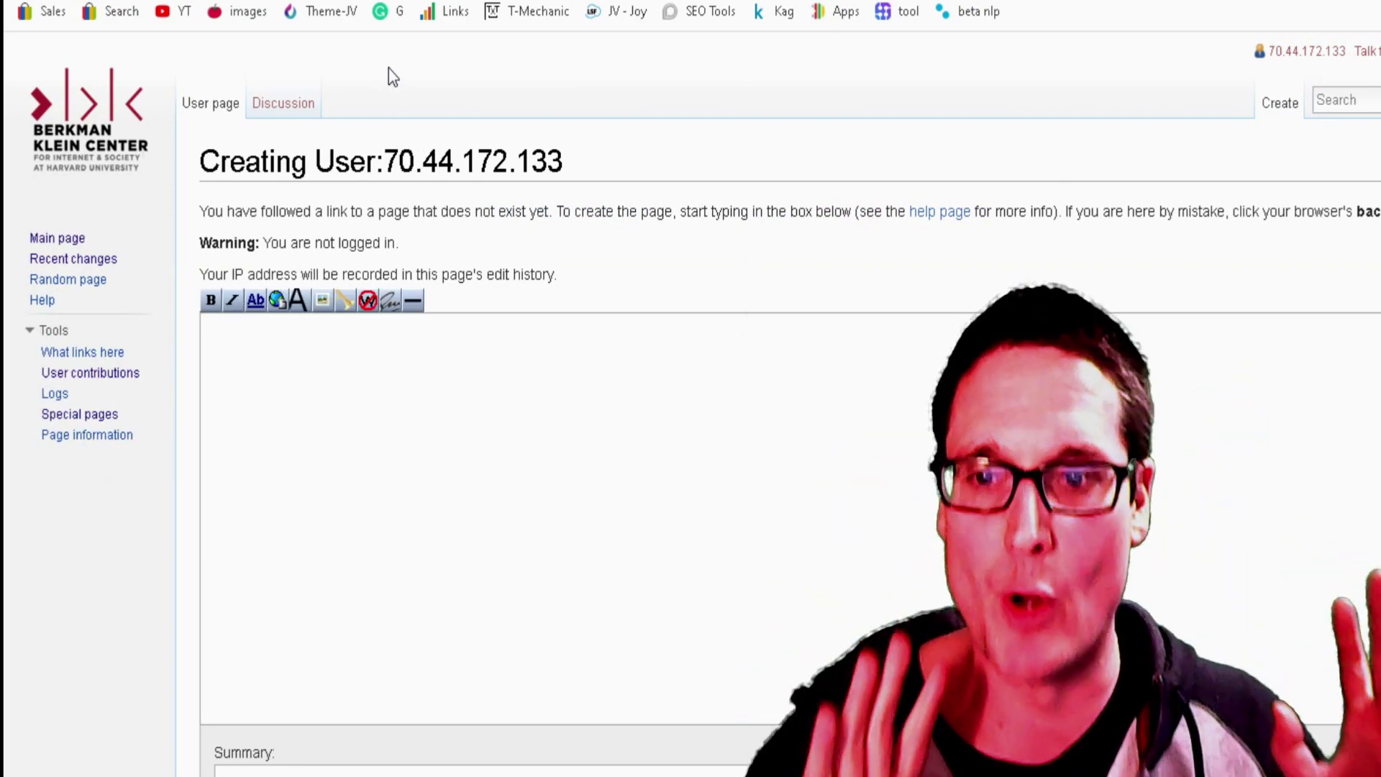
left_click(272, 400)
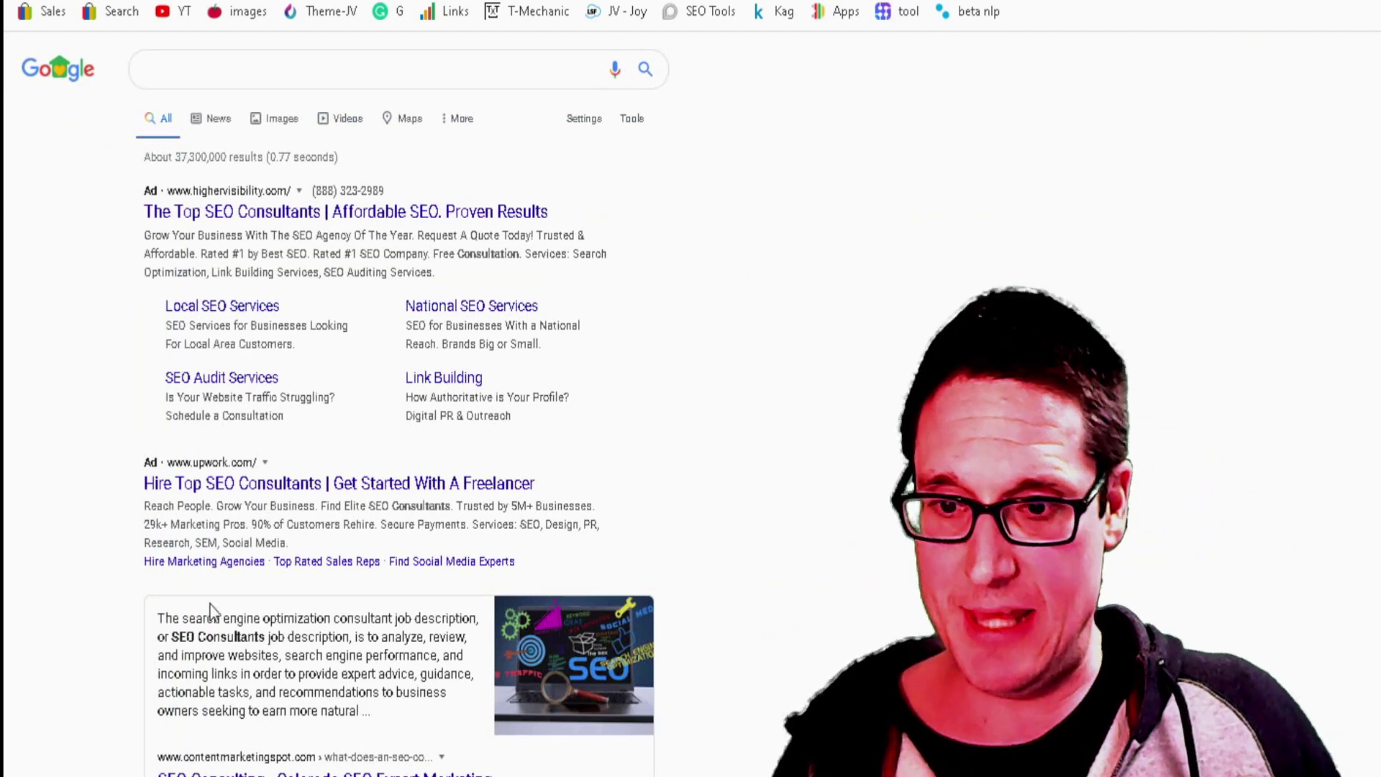
Copy the full SEO consultant job description from the Google featured snippet and paste it into the new wiki user page's text
left_click_drag(156, 618, 268, 690)
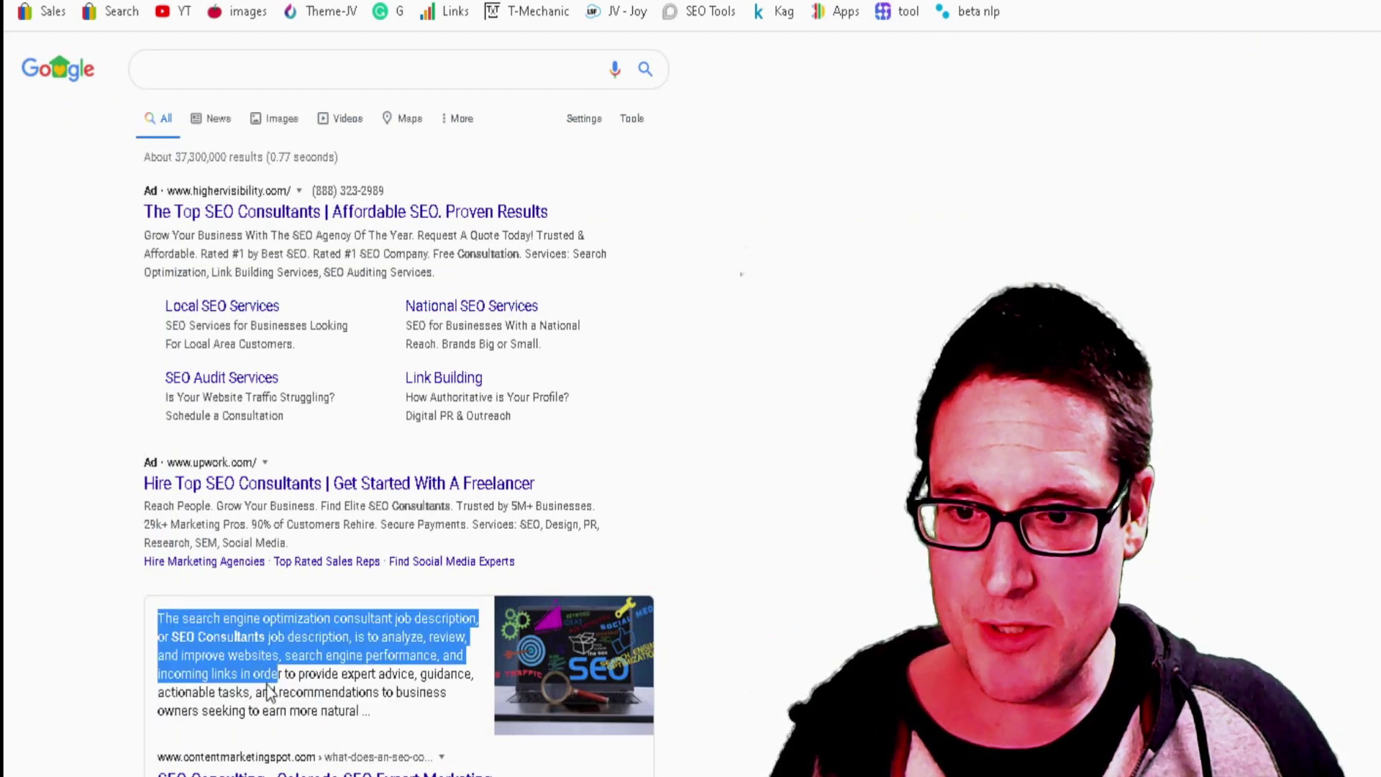
left_click_drag(488, 647, 465, 700)
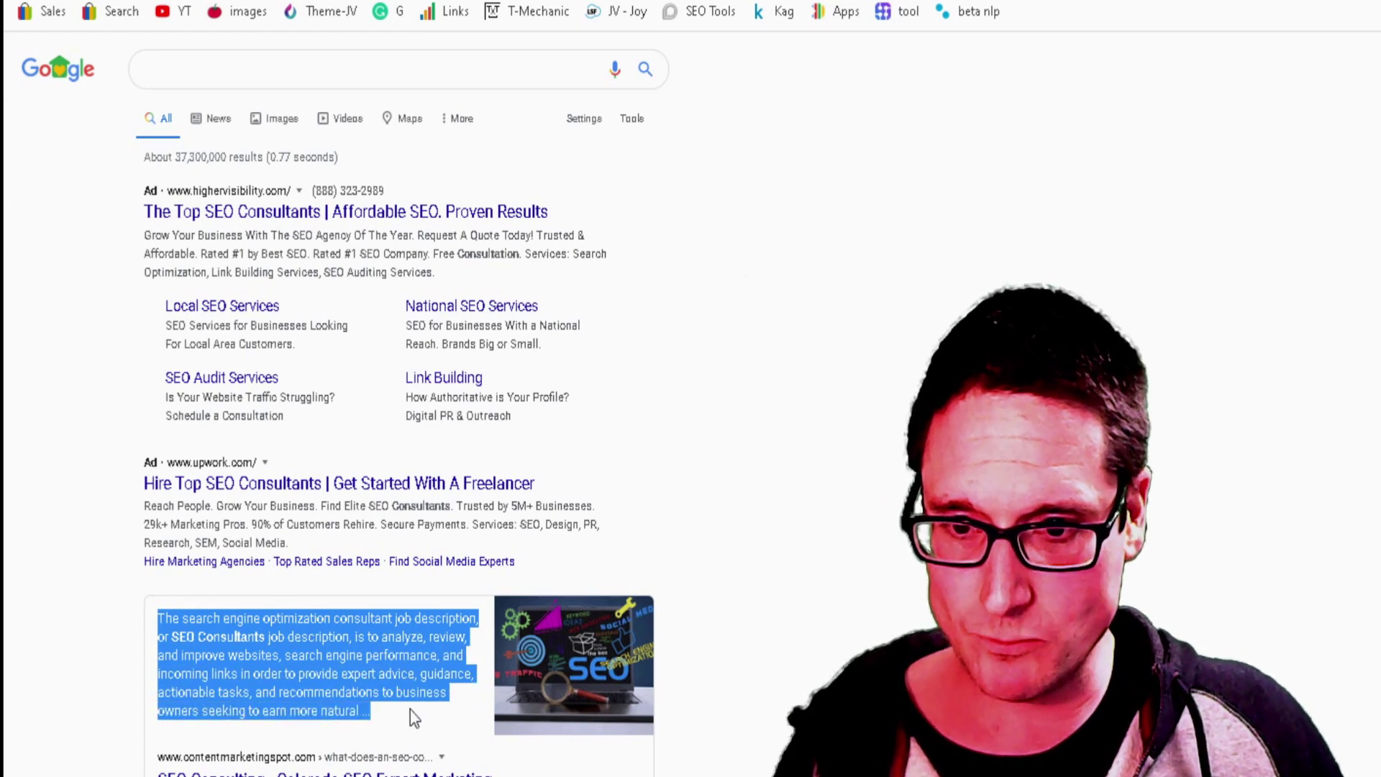
right_click(343, 664)
left_click(496, 684)
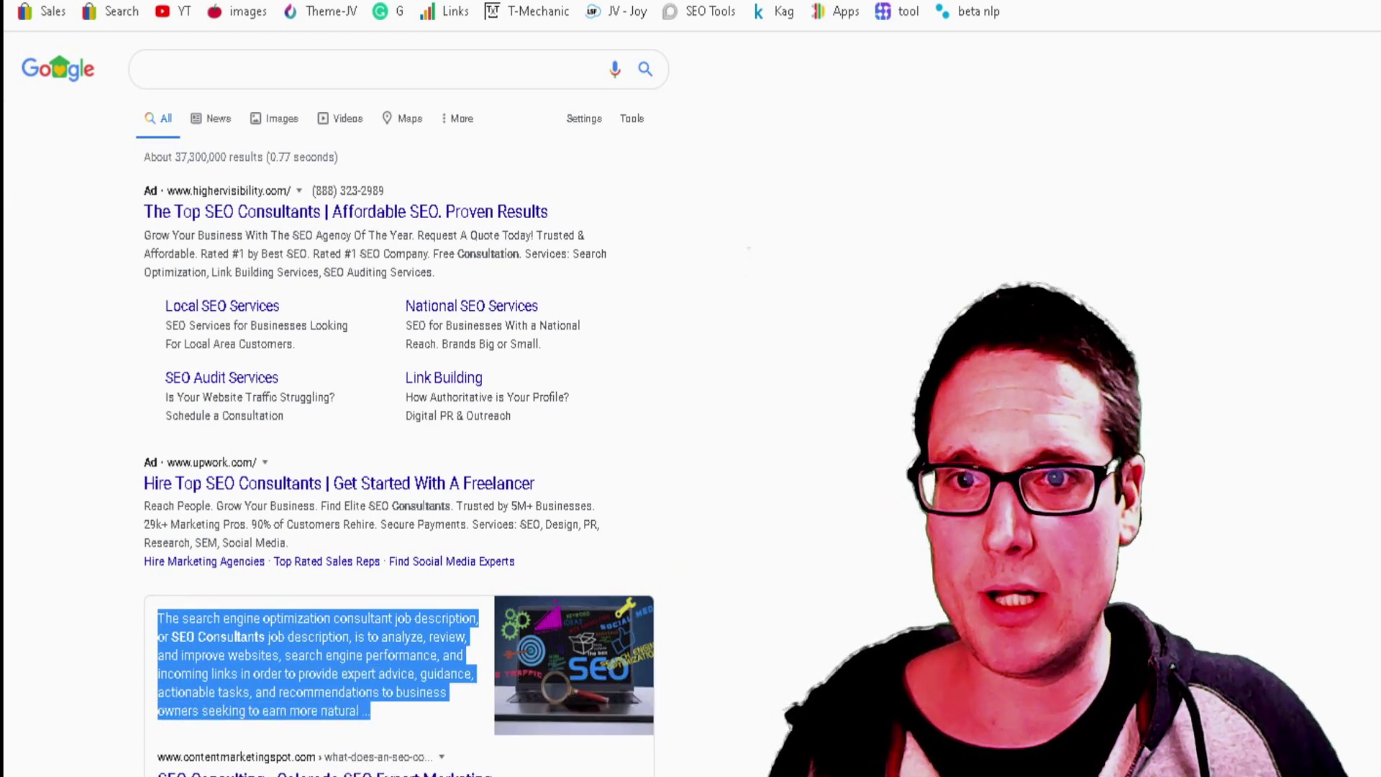
key("ctrl+Tab")
right_click(228, 362)
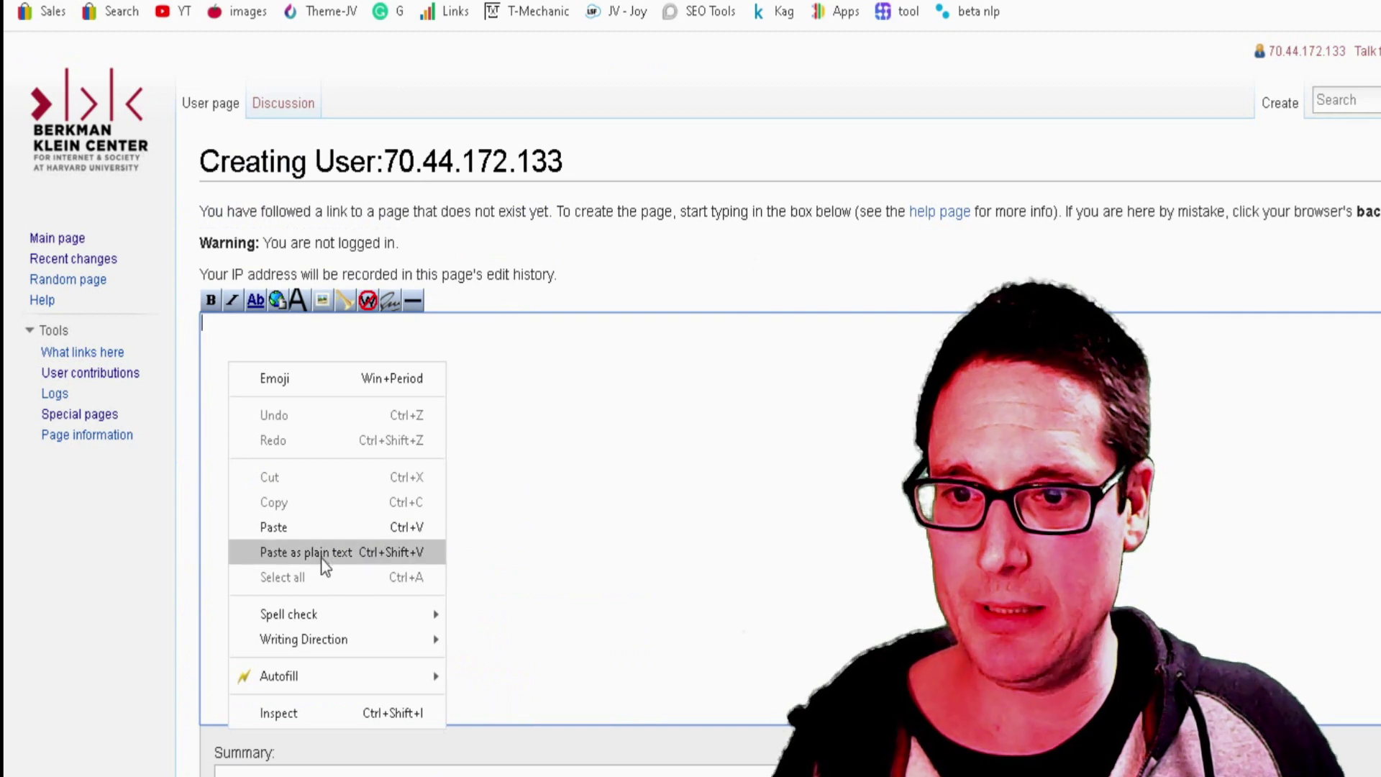
left_click(306, 529)
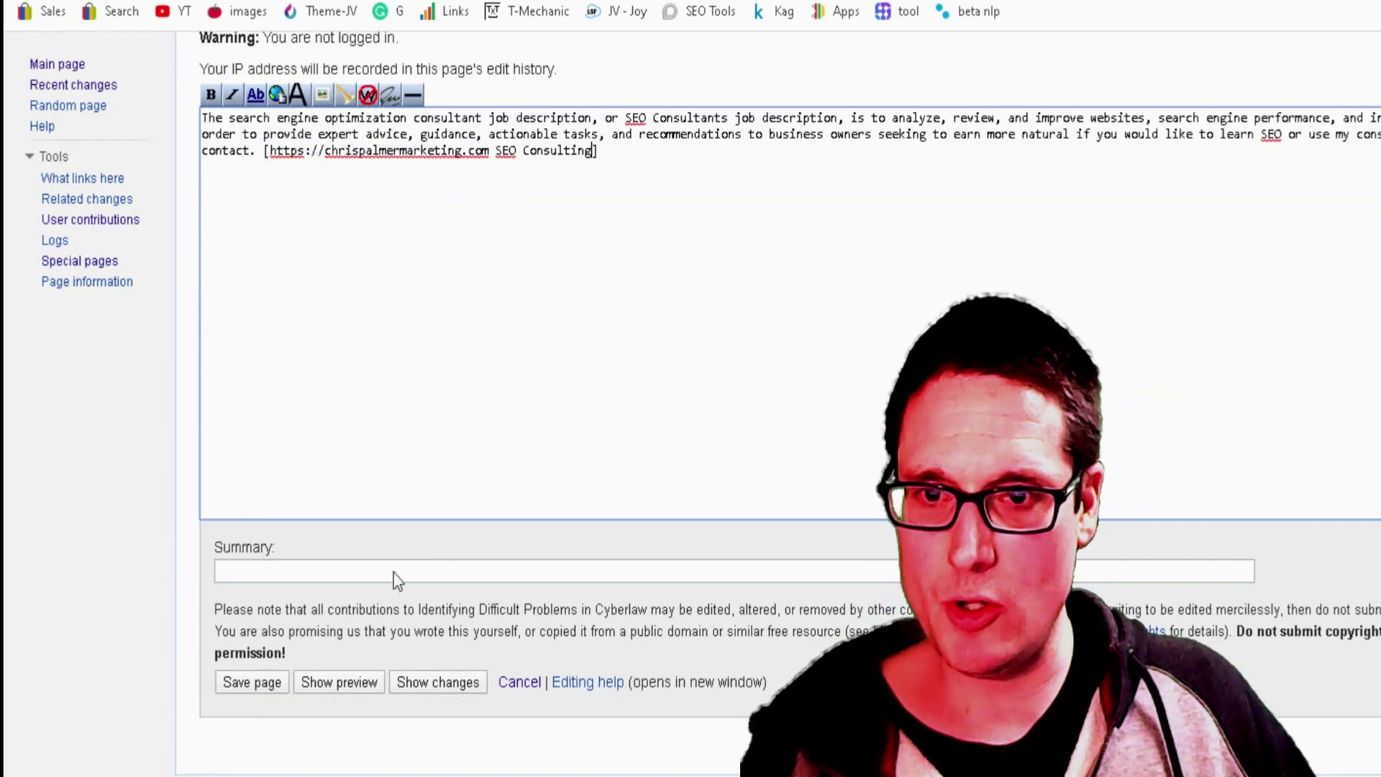
Save the wiki user page with its SEO Consulting link, answering the anti-spam sum 47+7 with 54
left_click(251, 692)
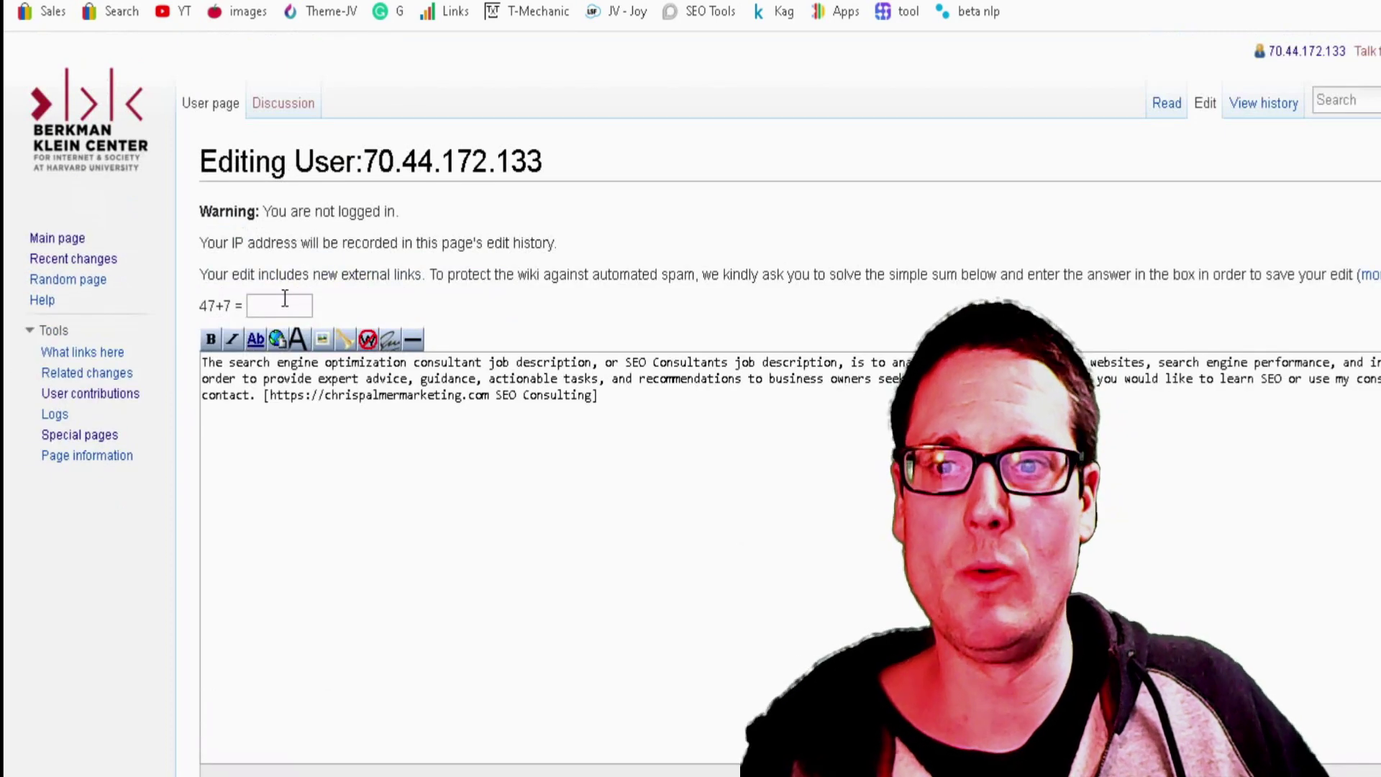
left_click(285, 305)
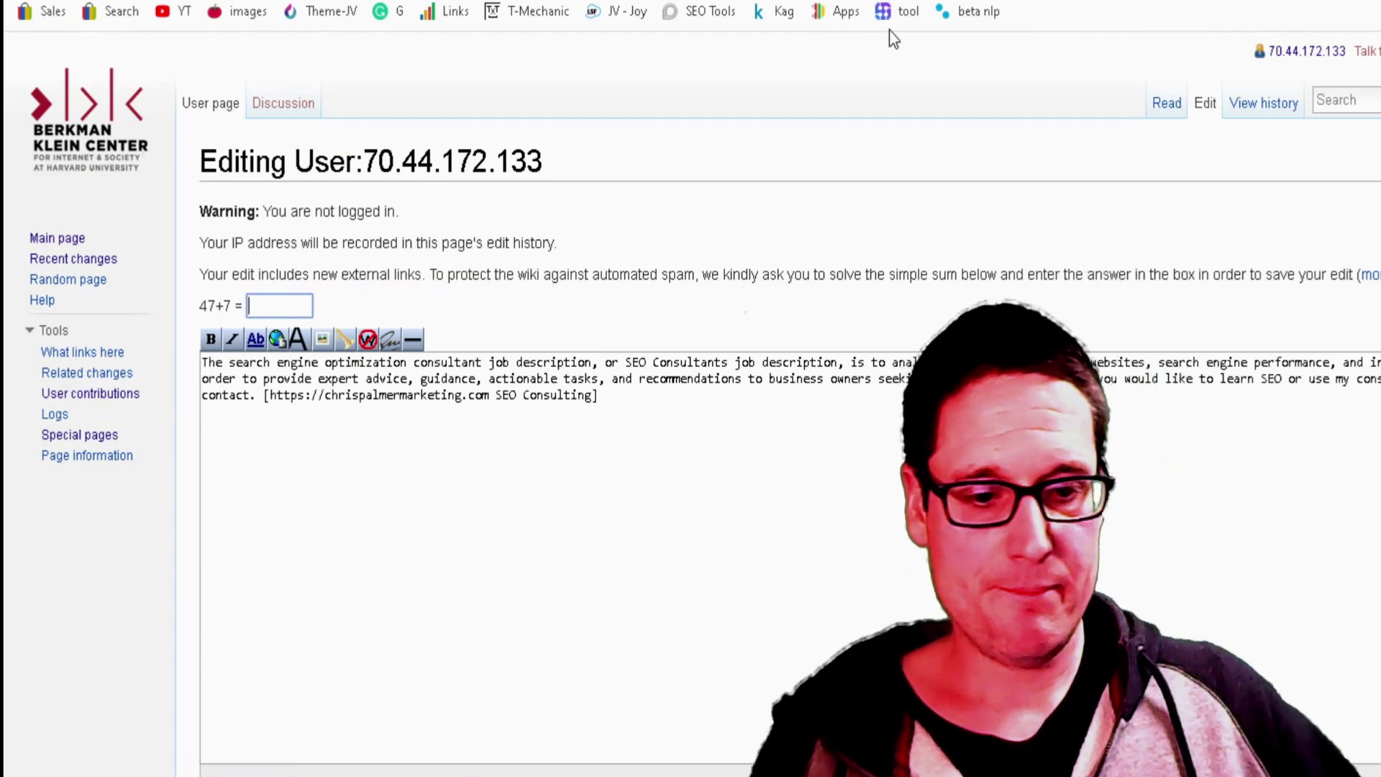
type("54")
key("Return")
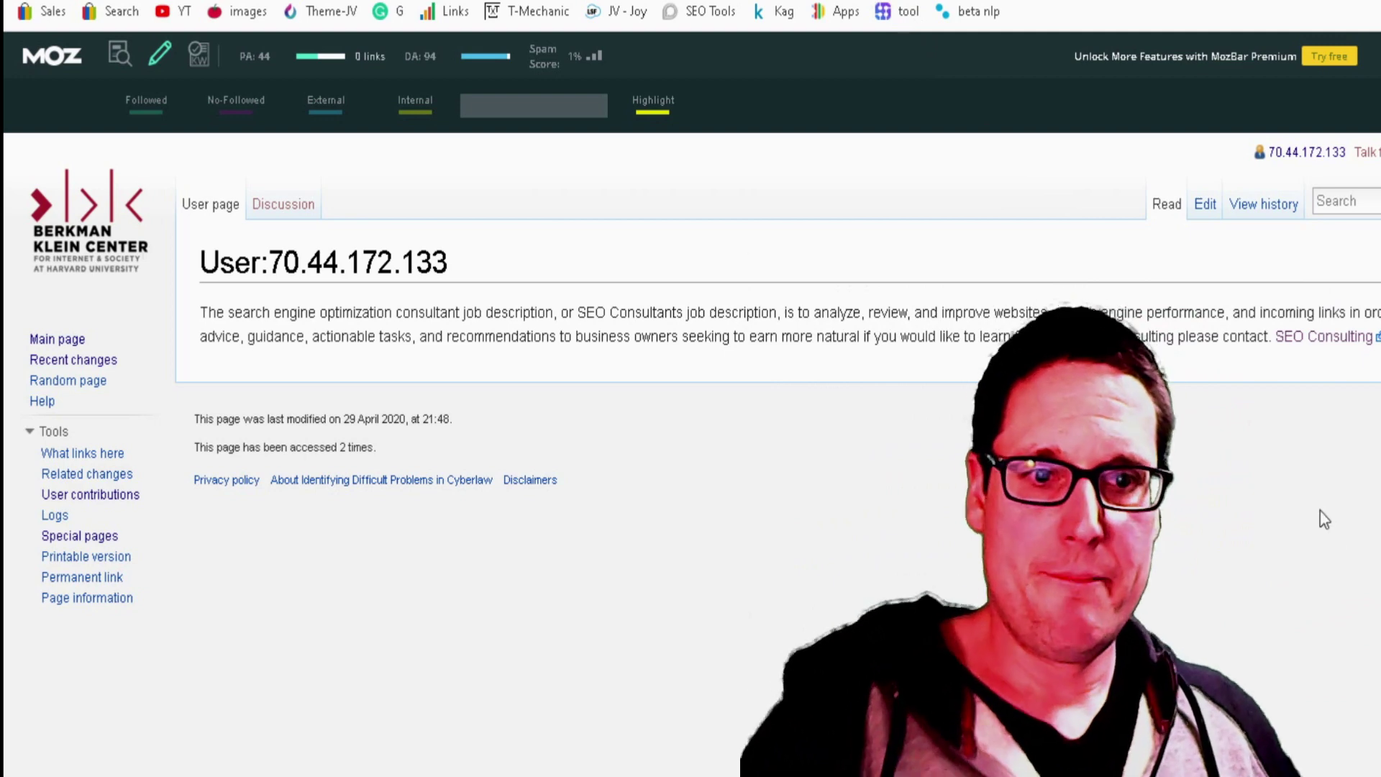